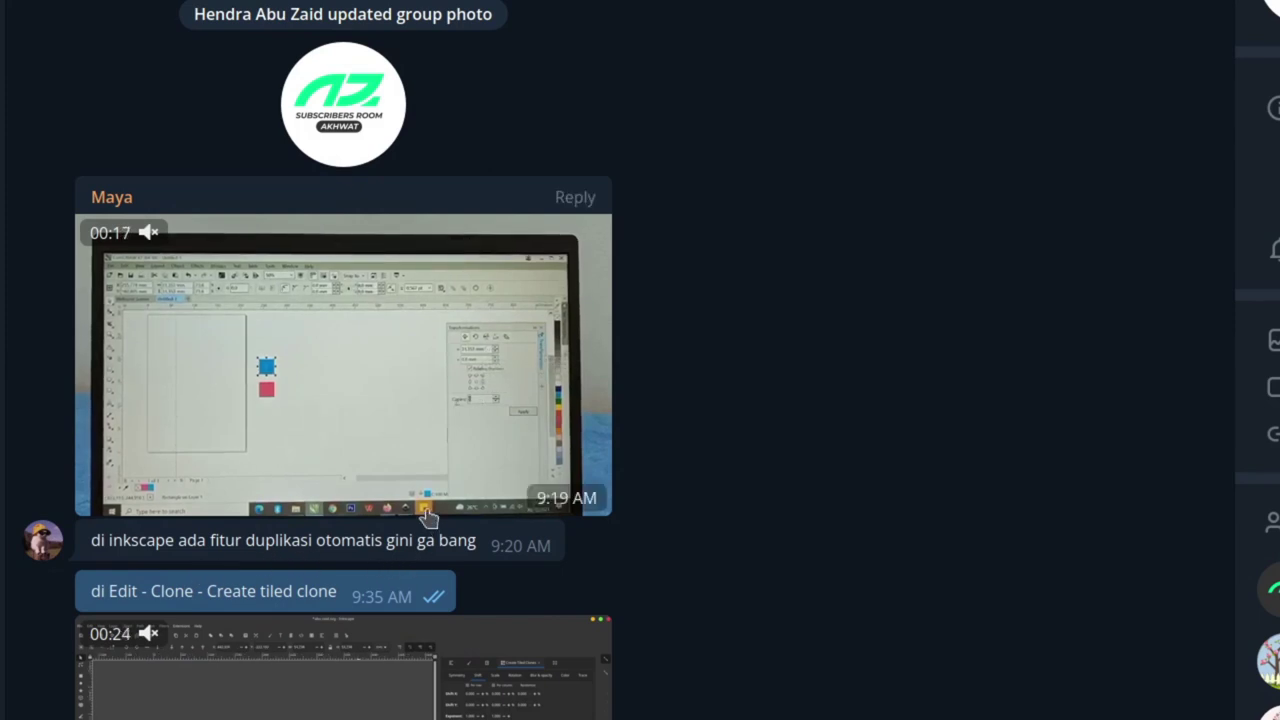
- Play the shared CorelDRAW screen-recording video full-screen in the Telegram chat
{"action": "left_click", "coordinate": [500, 400]}
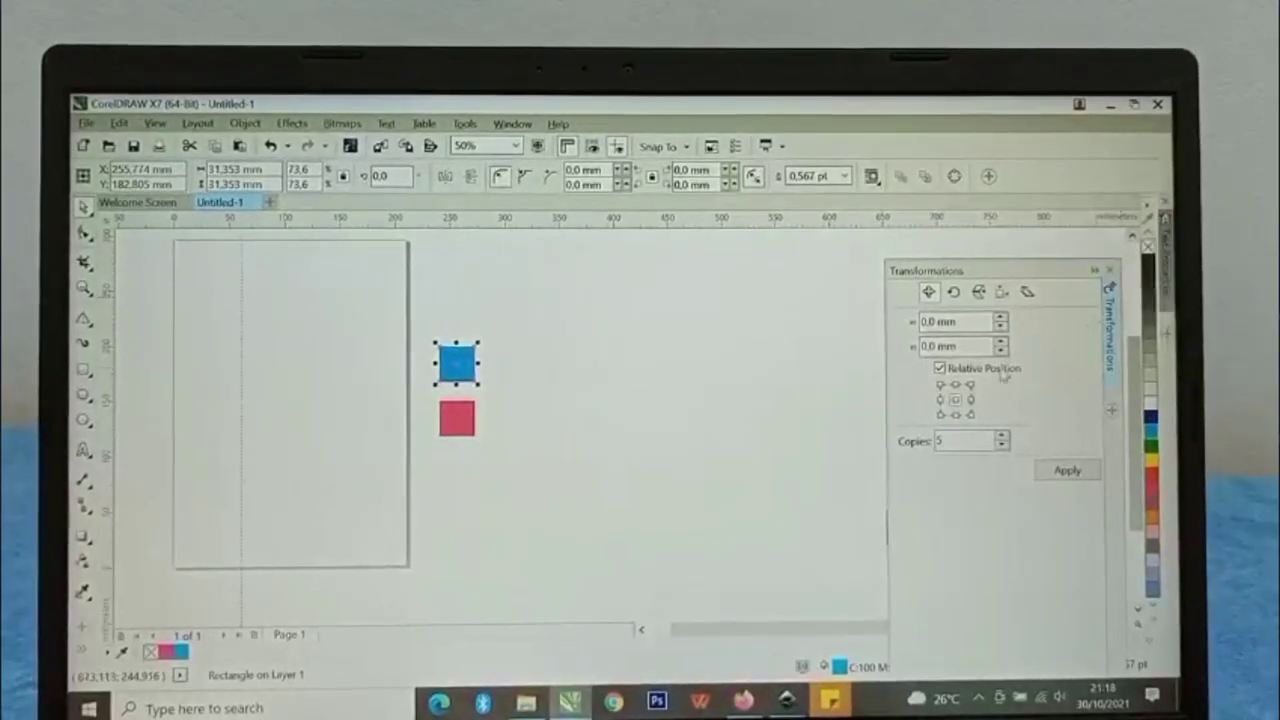
- Repeat the blue square one square width right with 6 copies via the Transformations docker
{"action": "left_click", "coordinate": [970, 399]}
{"action": "left_click", "coordinate": [970, 400]}
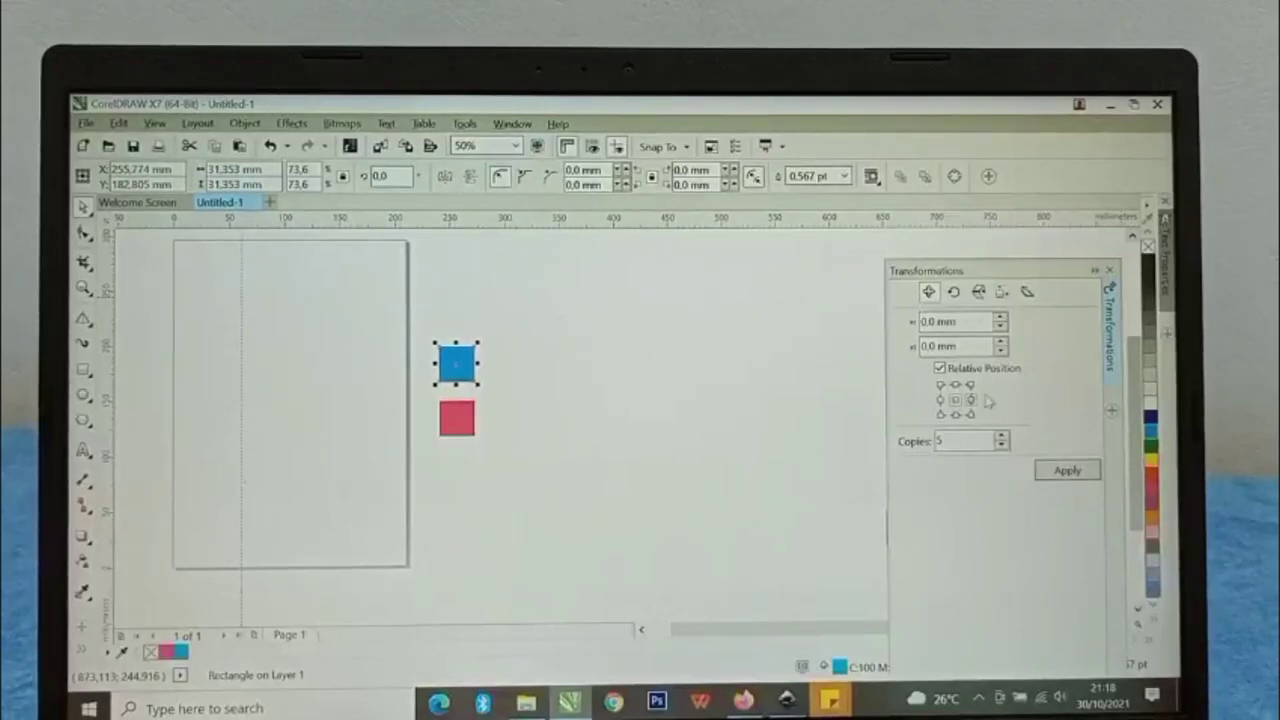
{"action": "left_click", "coordinate": [971, 400]}
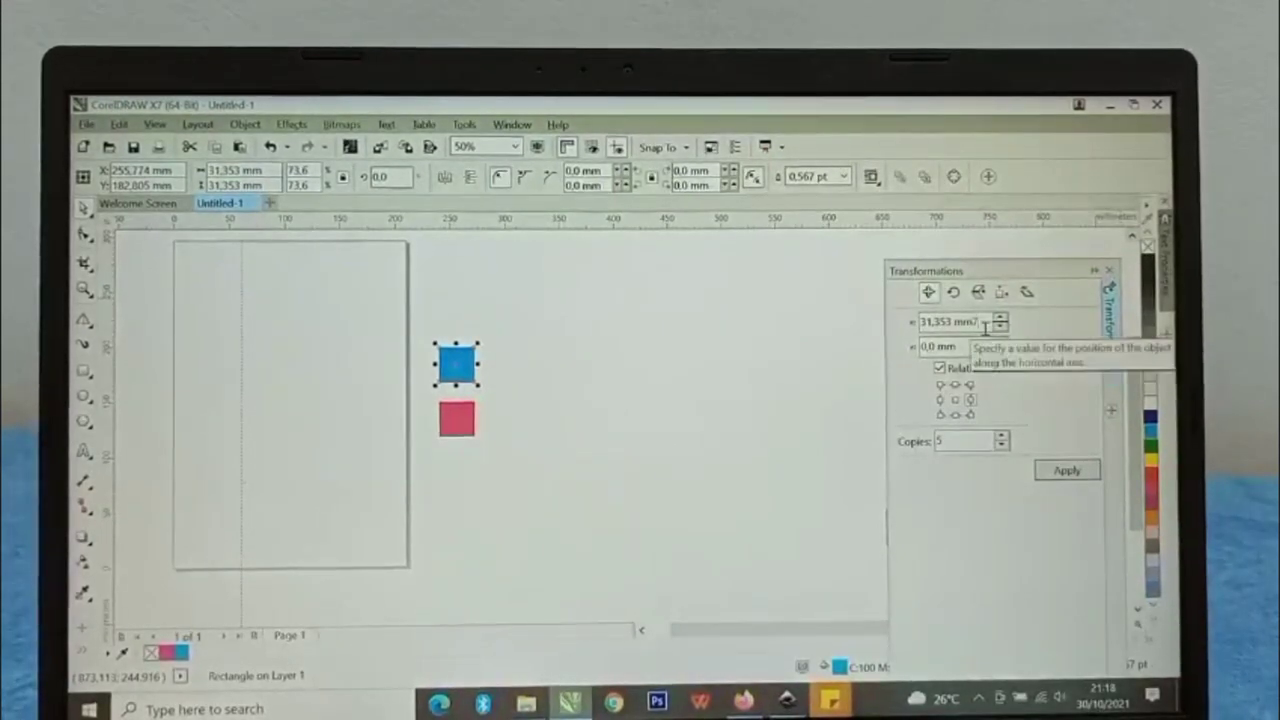
{"action": "left_click_drag", "start_coordinate": [971, 449], "coordinate": [916, 451]}
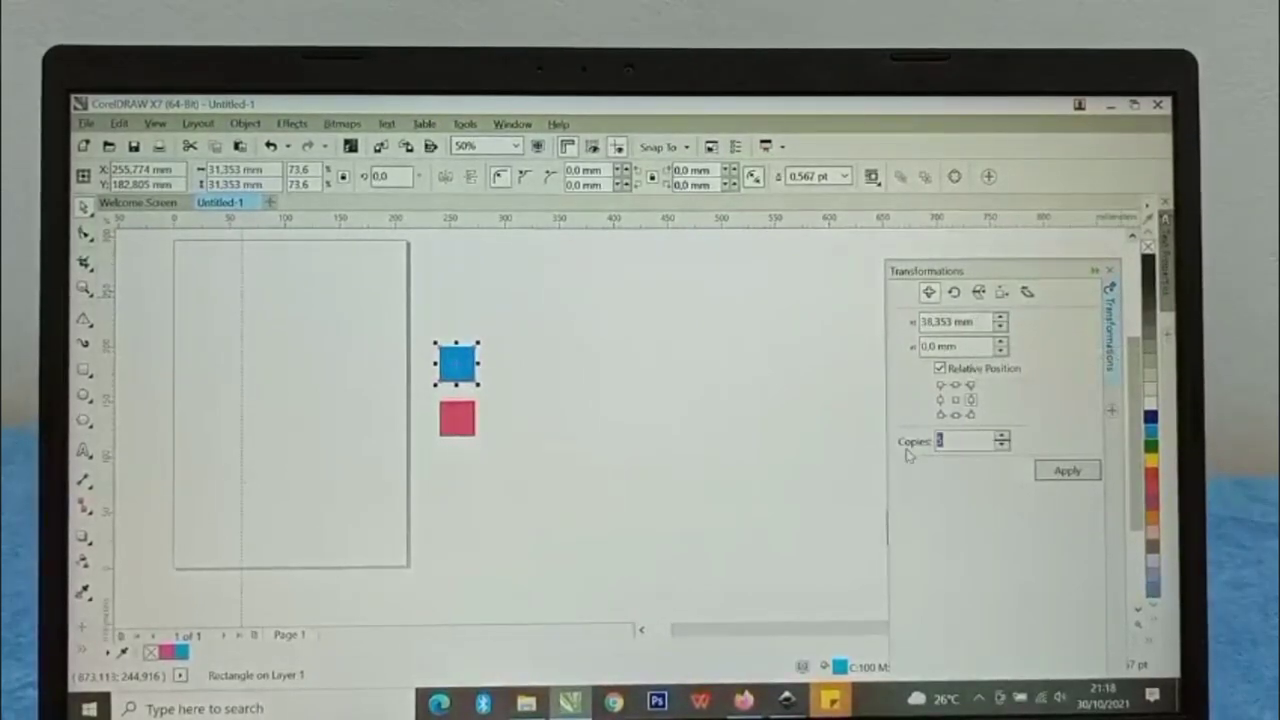
{"action": "type", "text": "6"}
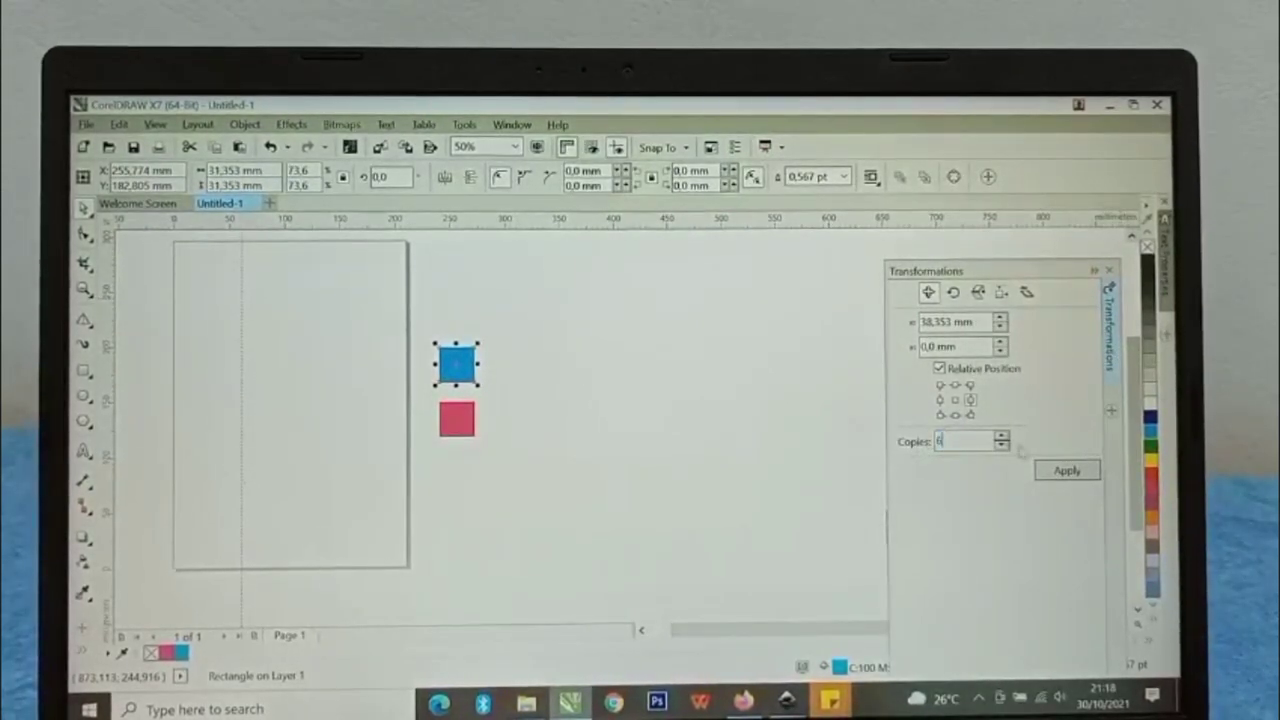
{"action": "left_click", "coordinate": [1066, 478]}
- Drag-copy the red square one slot right and repeat with Ctrl+R to build the red row
{"action": "left_click", "coordinate": [700, 460]}
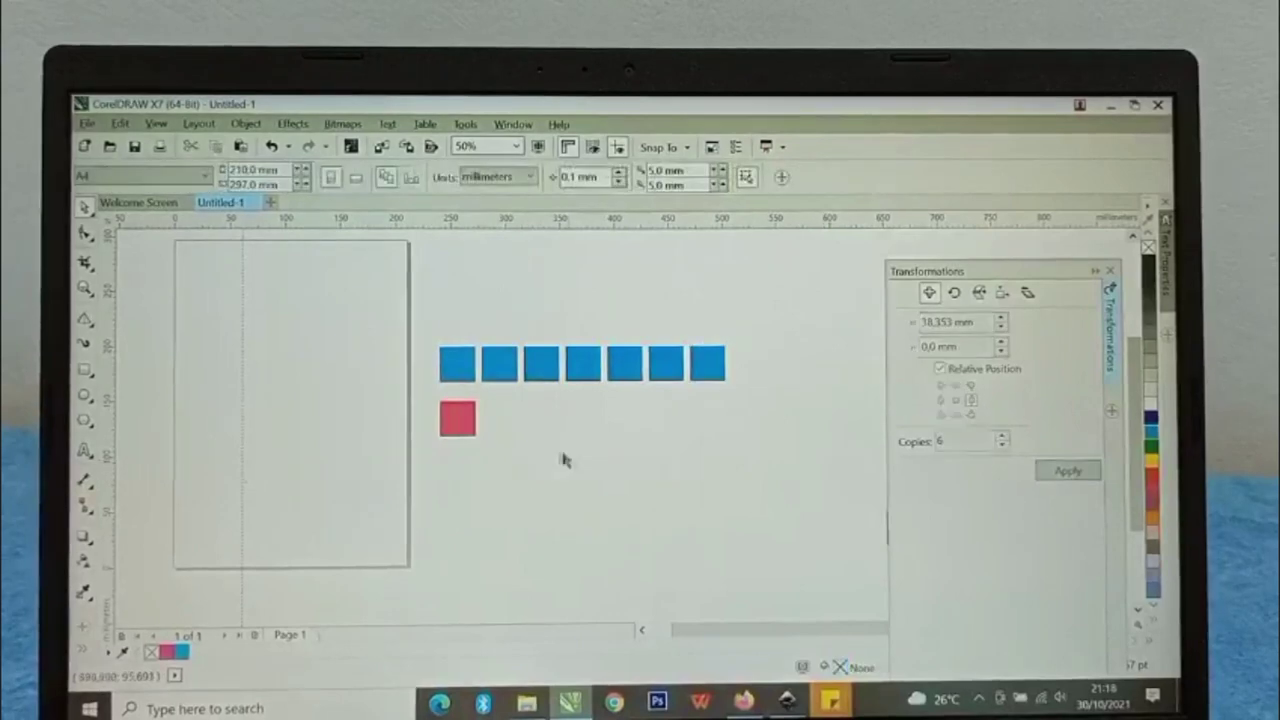
{"action": "left_click", "coordinate": [474, 424]}
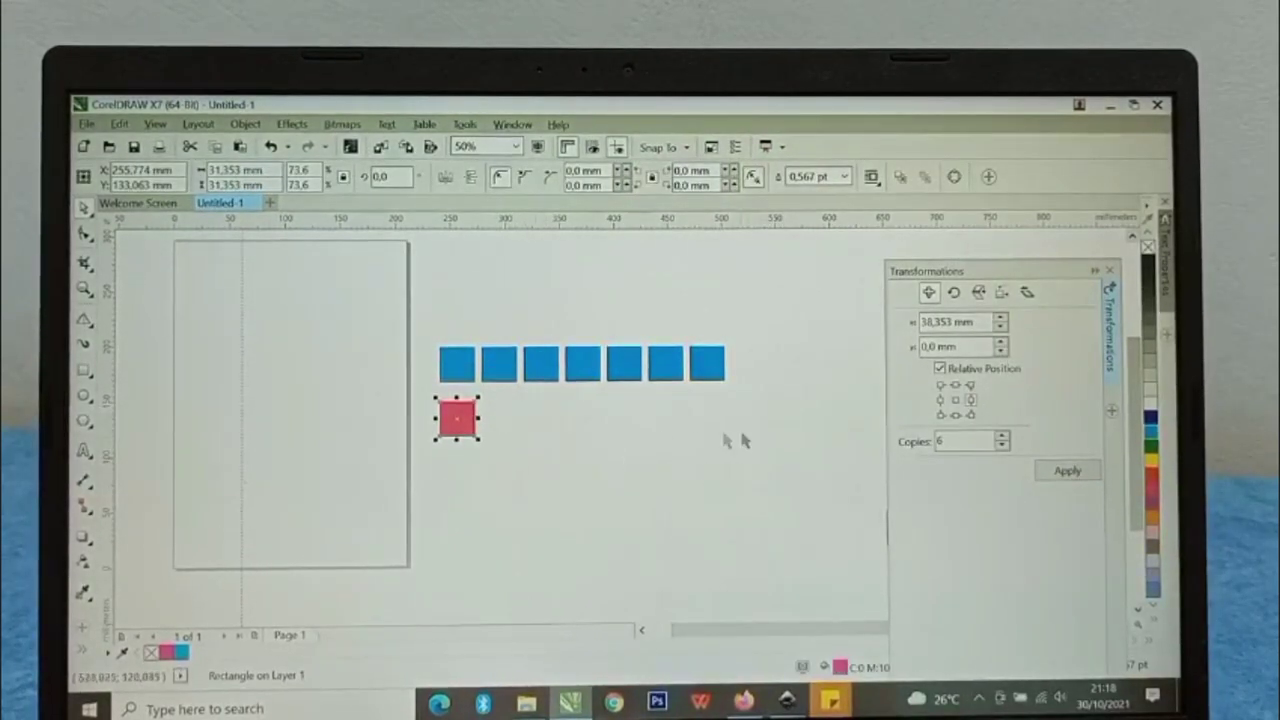
{"action": "left_click_drag", "start_coordinate": [437, 408], "coordinate": [484, 388]}
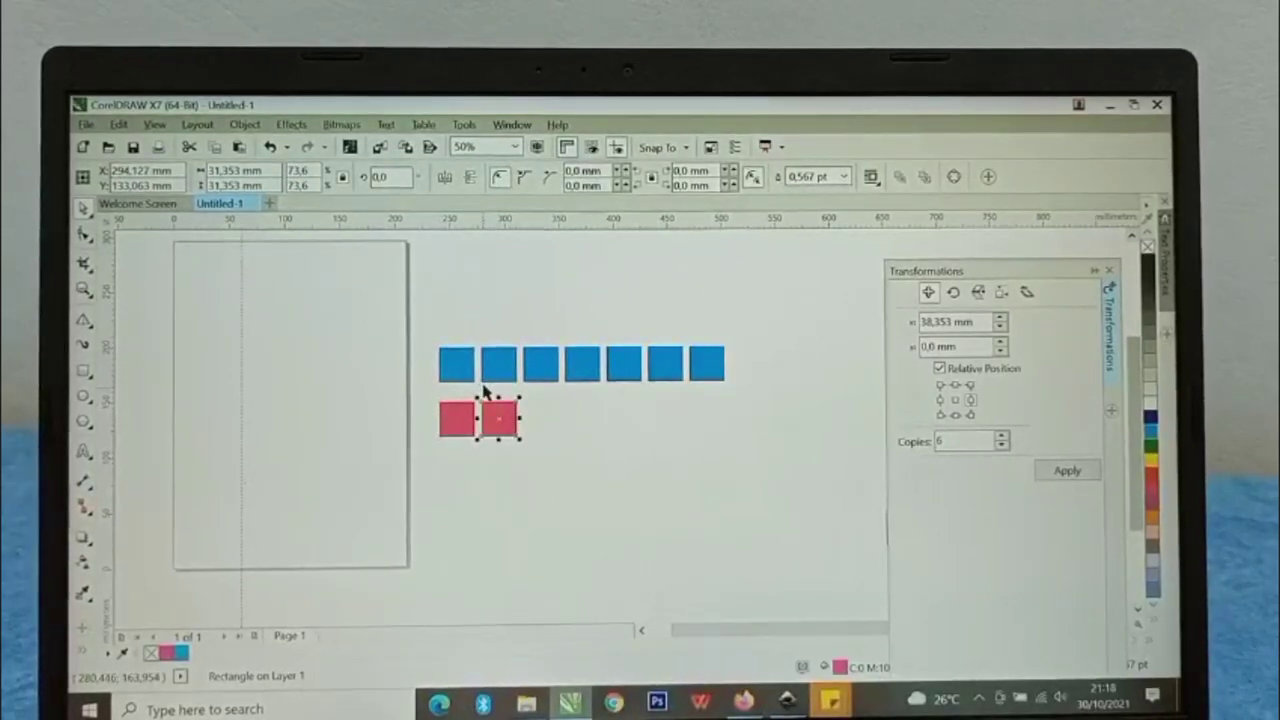
{"action": "key", "text": "ctrl+r"}
{"action": "key", "text": "ctrl+r"}
{"action": "key", "text": "ctrl+r"}
{"action": "key", "text": "ctrl+r"}
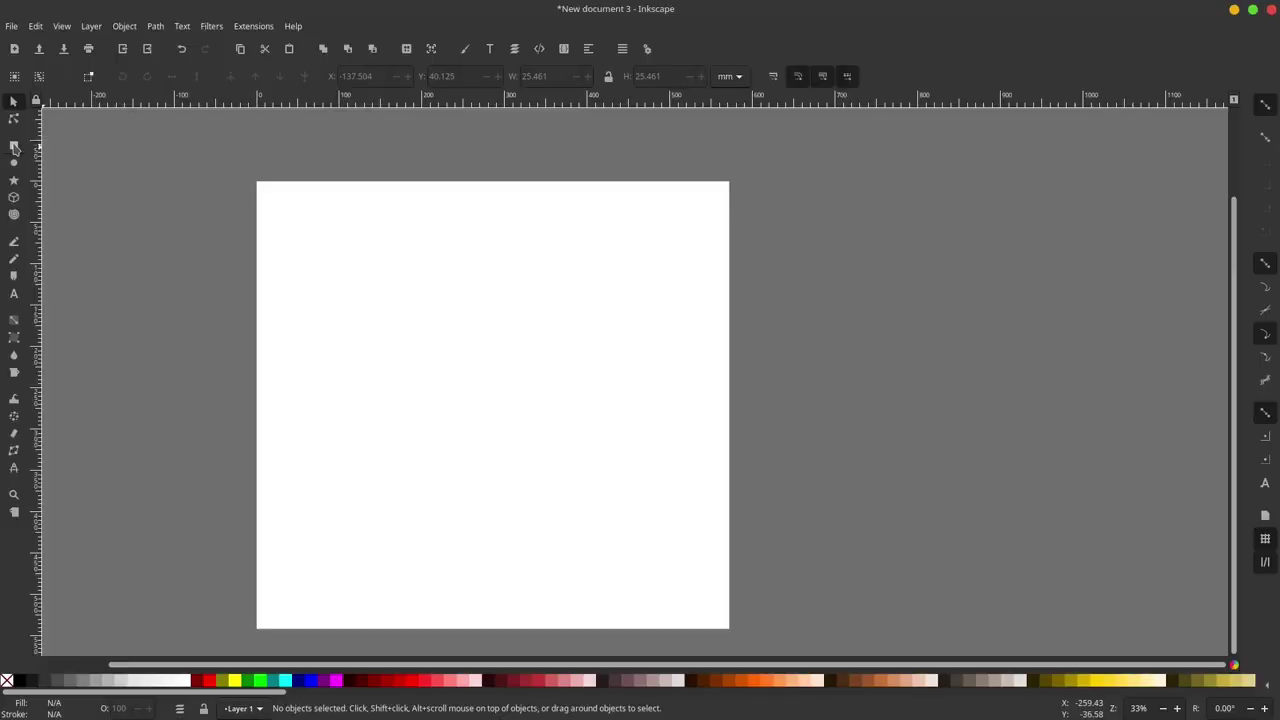
- Draw a small square near the page's top-left corner and open Object > Transform
{"action": "left_click", "coordinate": [14, 147]}
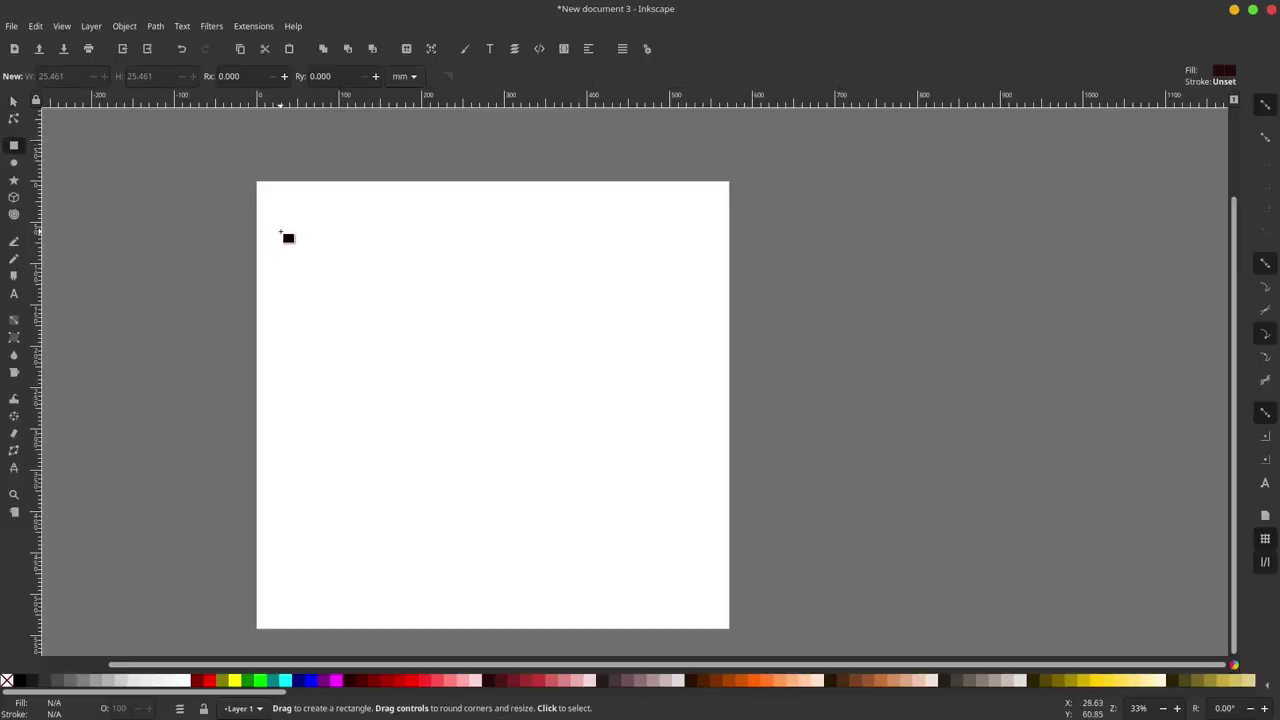
{"action": "left_click_drag", "start_coordinate": [284, 229], "coordinate": [317, 261]}
{"action": "left_click", "coordinate": [12, 103]}
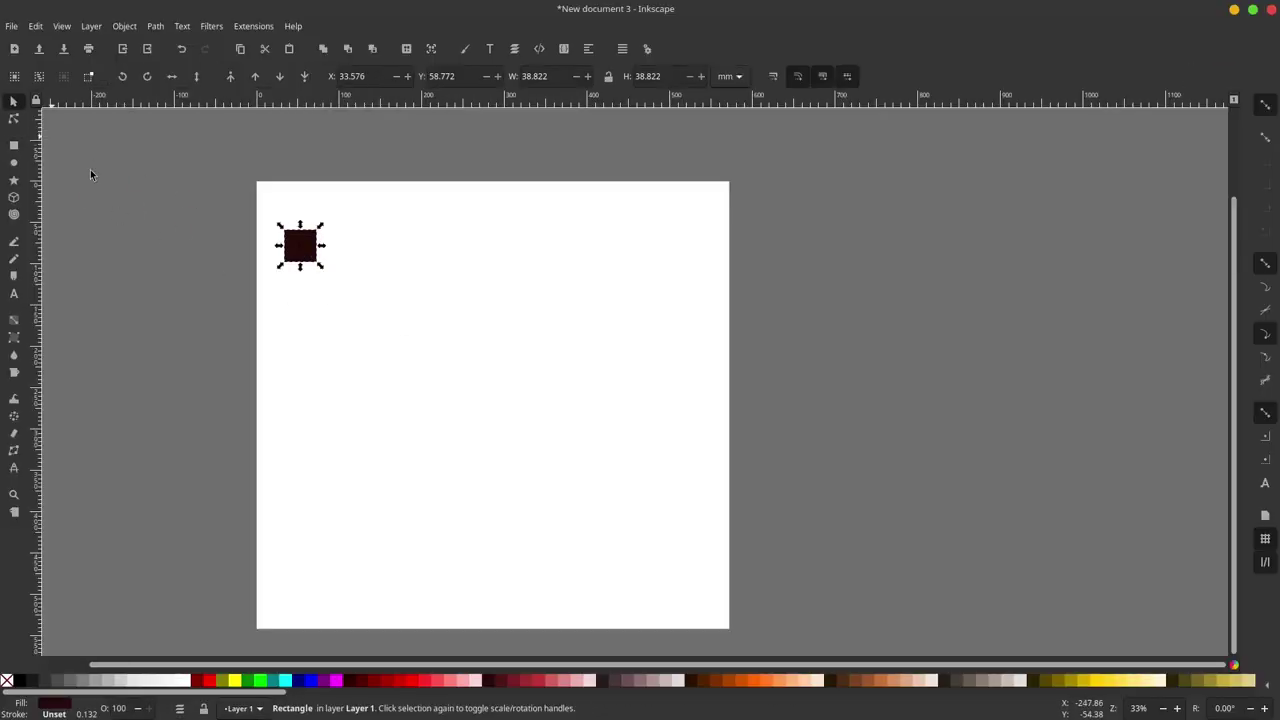
{"action": "left_click", "coordinate": [124, 26]}
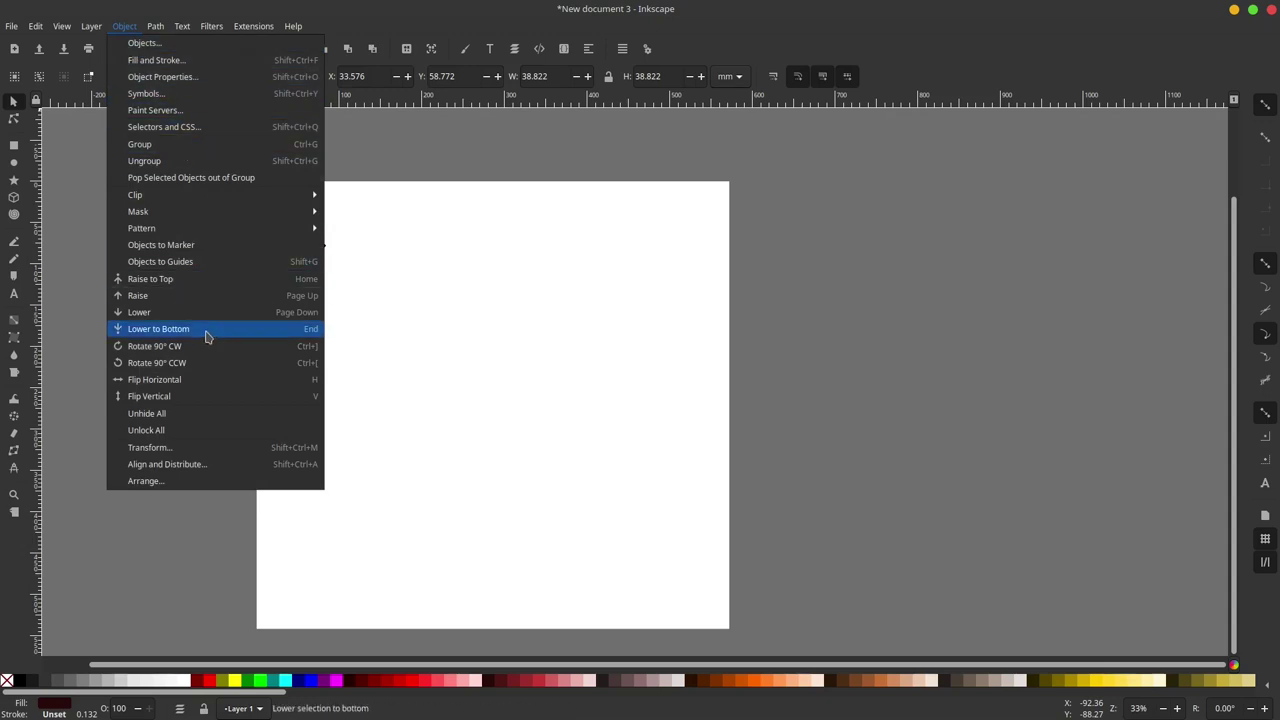
{"action": "left_click", "coordinate": [150, 447]}
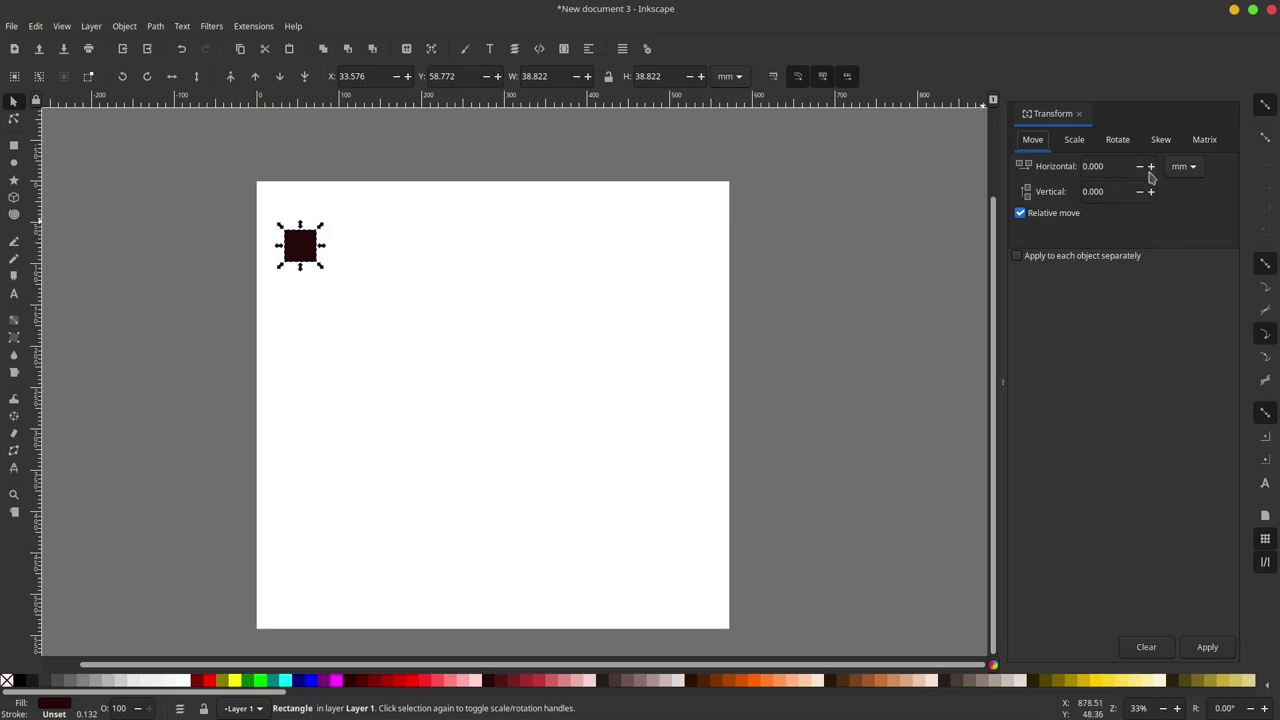
- Set the Transform Move offsets to 100 mm horizontal and 100 mm vertical
{"action": "left_click", "coordinate": [1122, 167]}
{"action": "left_click", "coordinate": [1179, 167]}
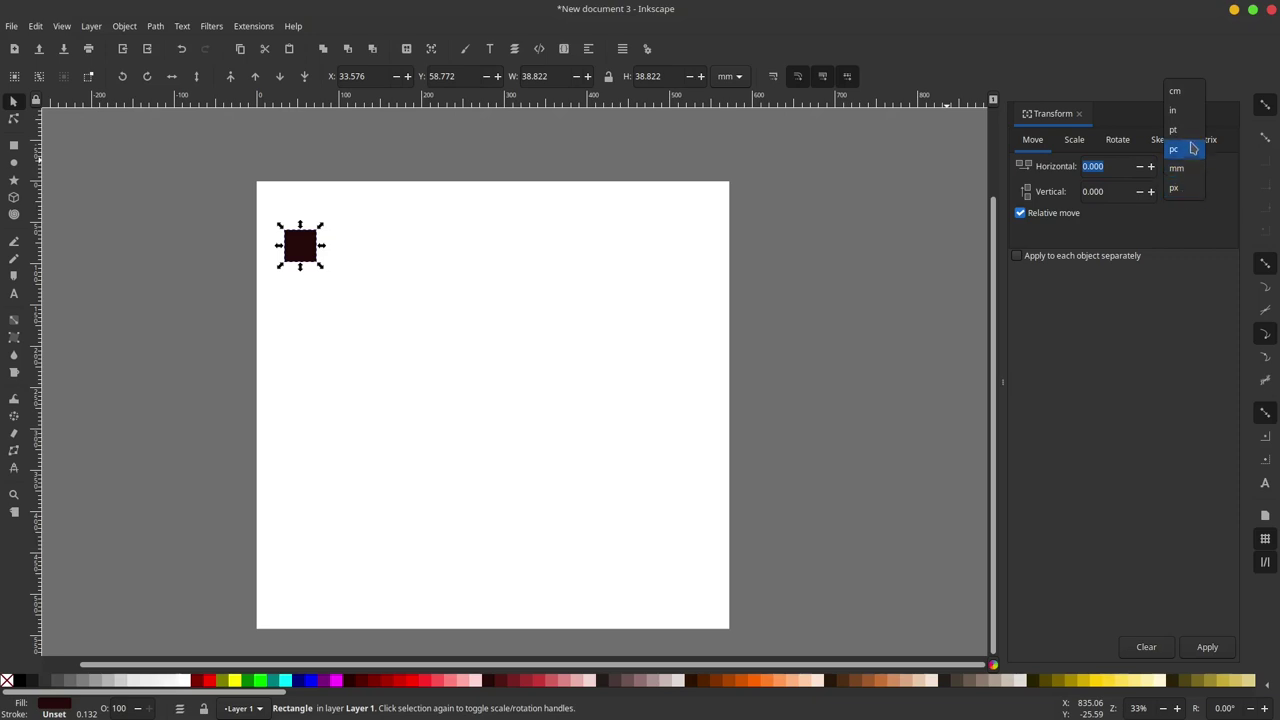
{"action": "left_click", "coordinate": [1141, 194]}
{"action": "type", "text": "100"}
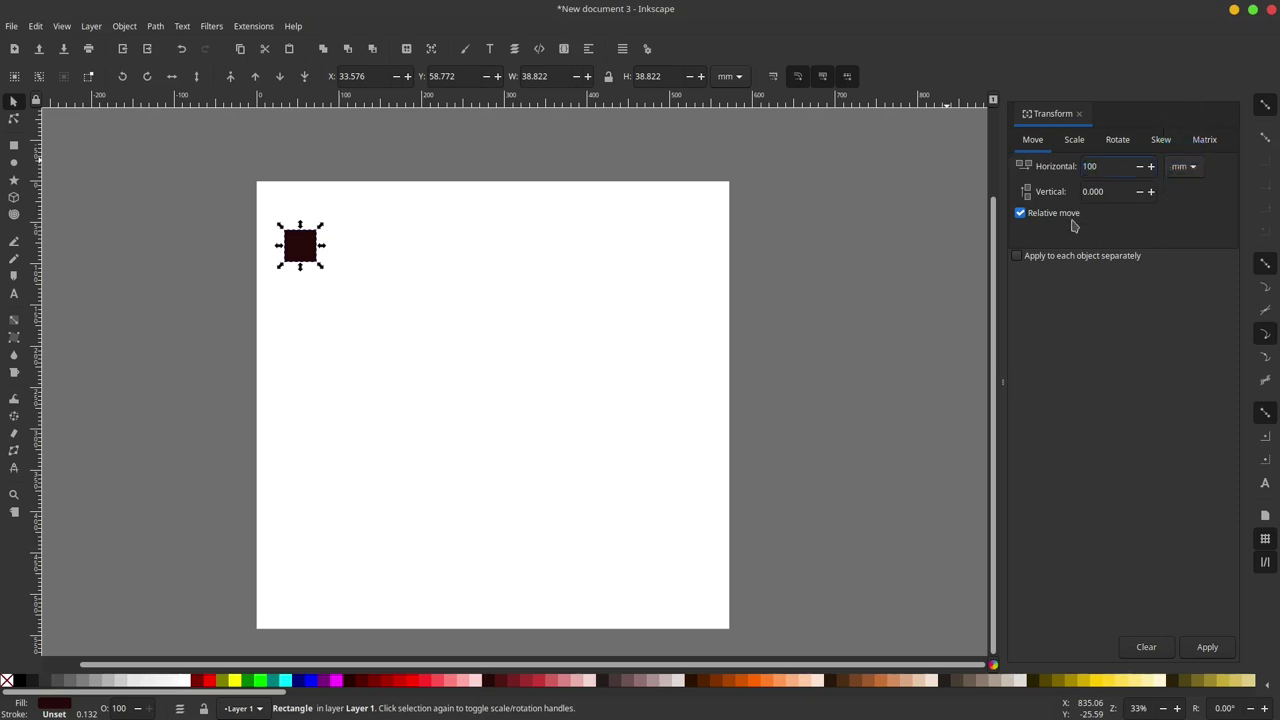
{"action": "key", "text": "Tab"}
{"action": "type", "text": "100.000"}
- Apply the 100 mm diagonal move three times, then undo the test copies
{"action": "left_click", "coordinate": [1208, 647]}
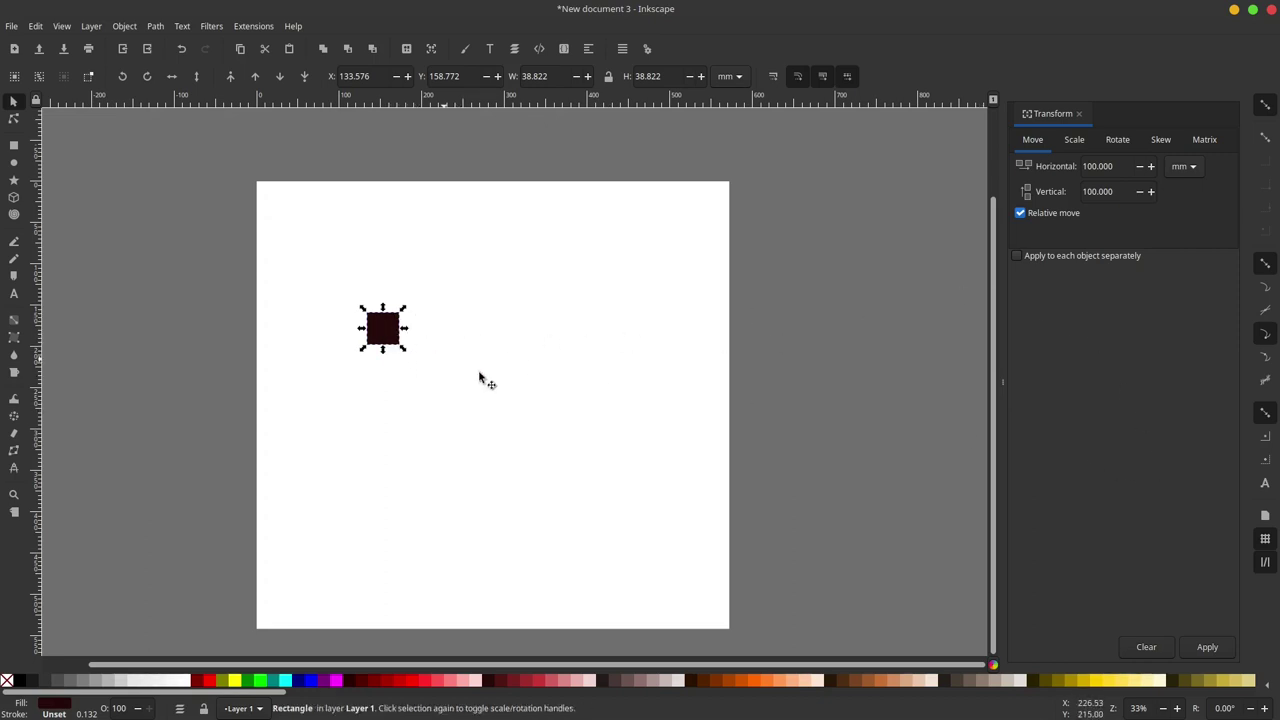
{"action": "left_click", "coordinate": [1208, 648]}
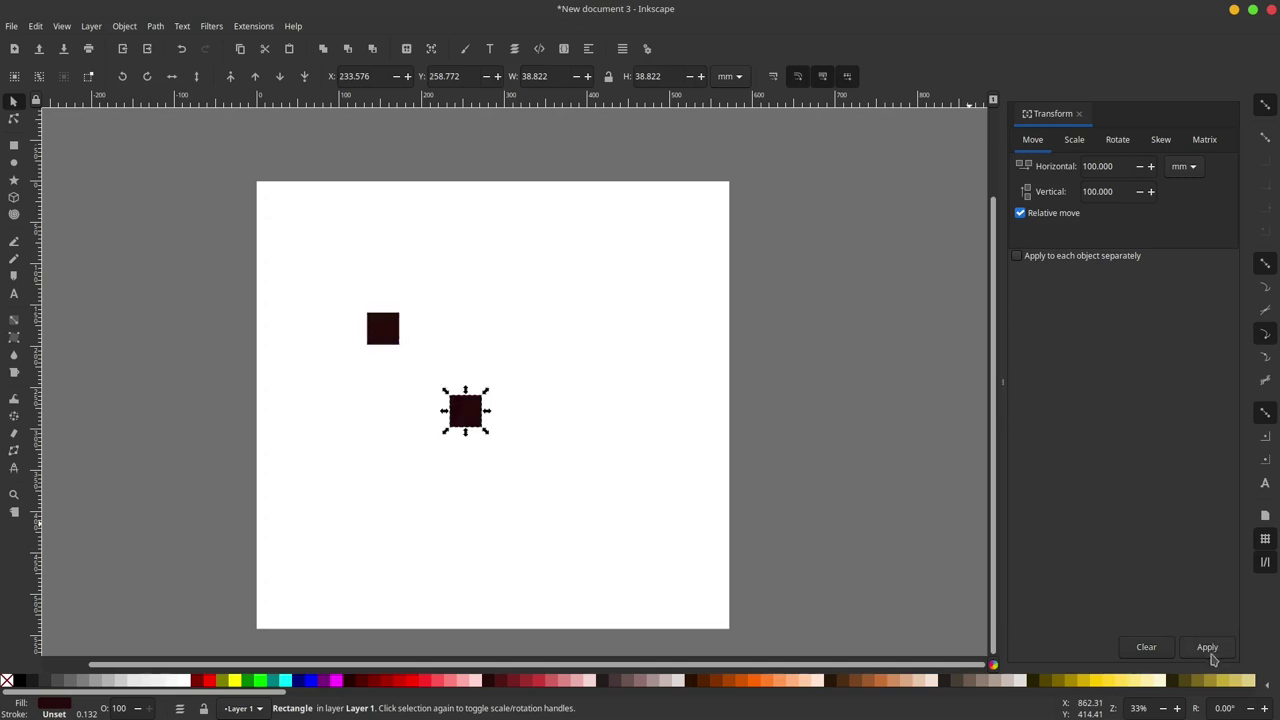
{"action": "left_click", "coordinate": [1208, 648]}
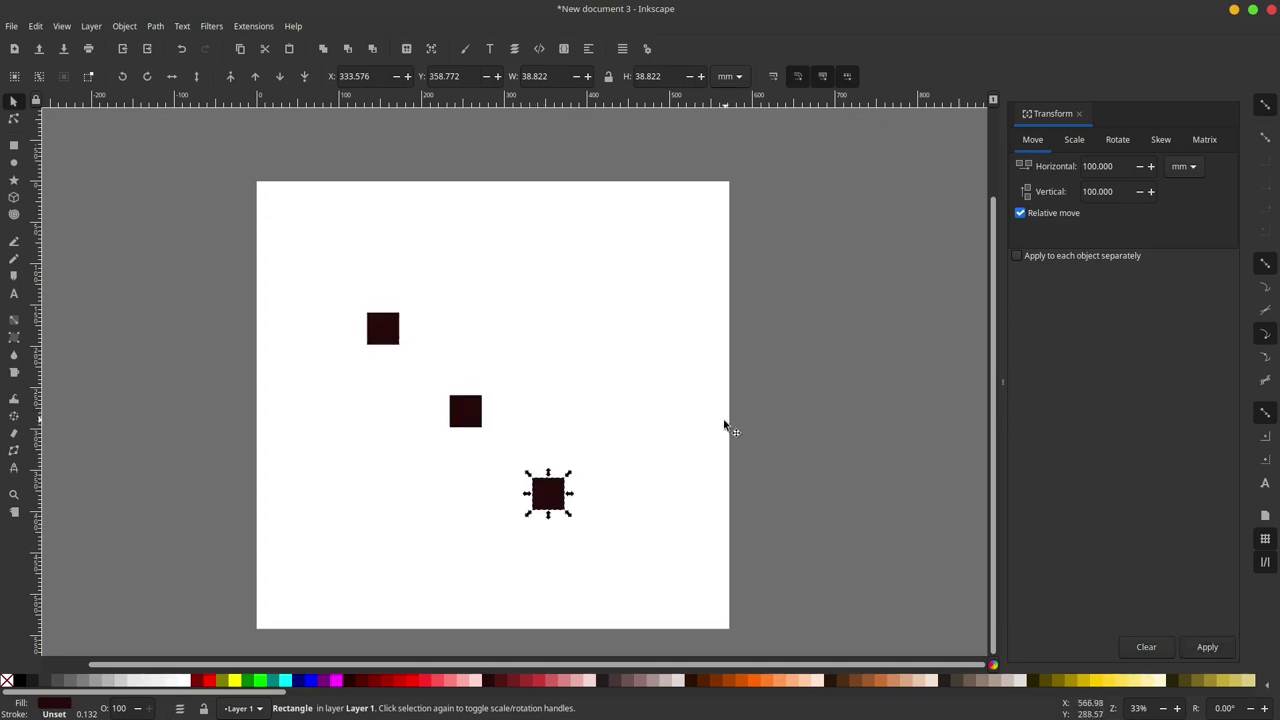
{"action": "key", "text": "ctrl+z"}
{"action": "key", "text": "ctrl+z"}
{"action": "key", "text": "ctrl+z"}
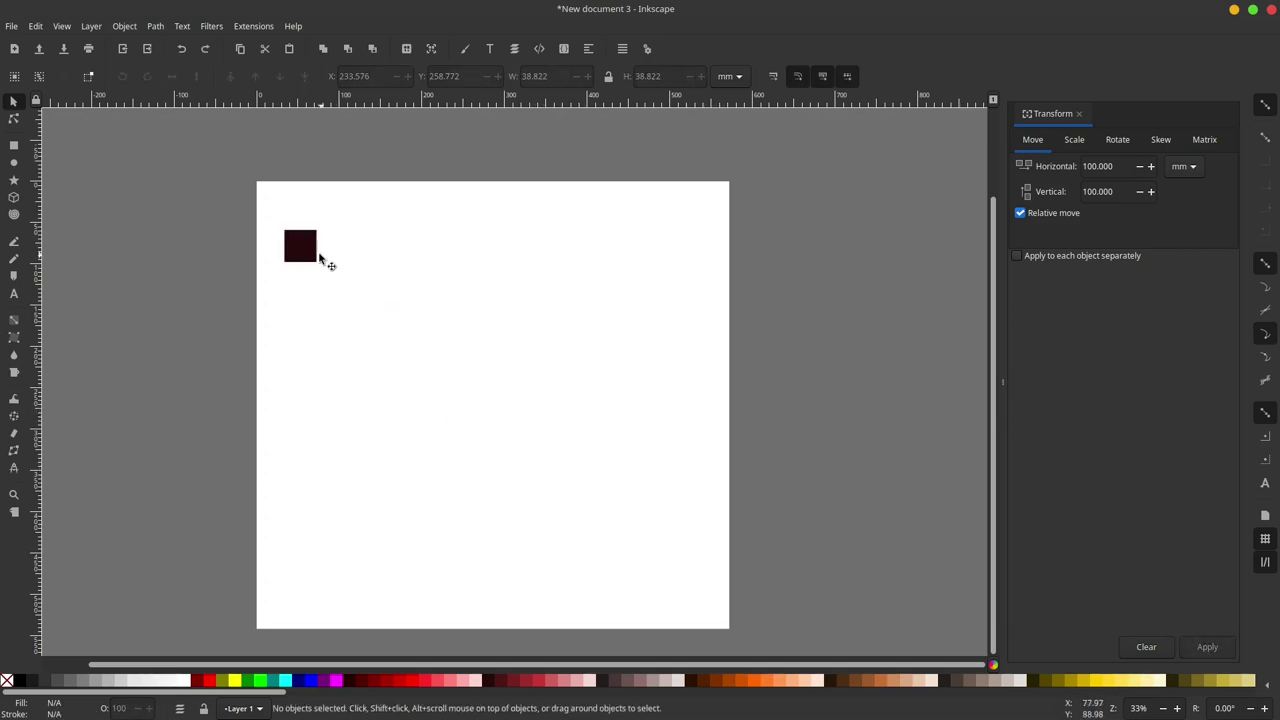
- Set vertical move to 0 and apply repeatedly for a row of five squares 100 mm apart
{"action": "left_click", "coordinate": [318, 256]}
{"action": "left_click_drag", "start_coordinate": [1113, 191], "coordinate": [1015, 191]}
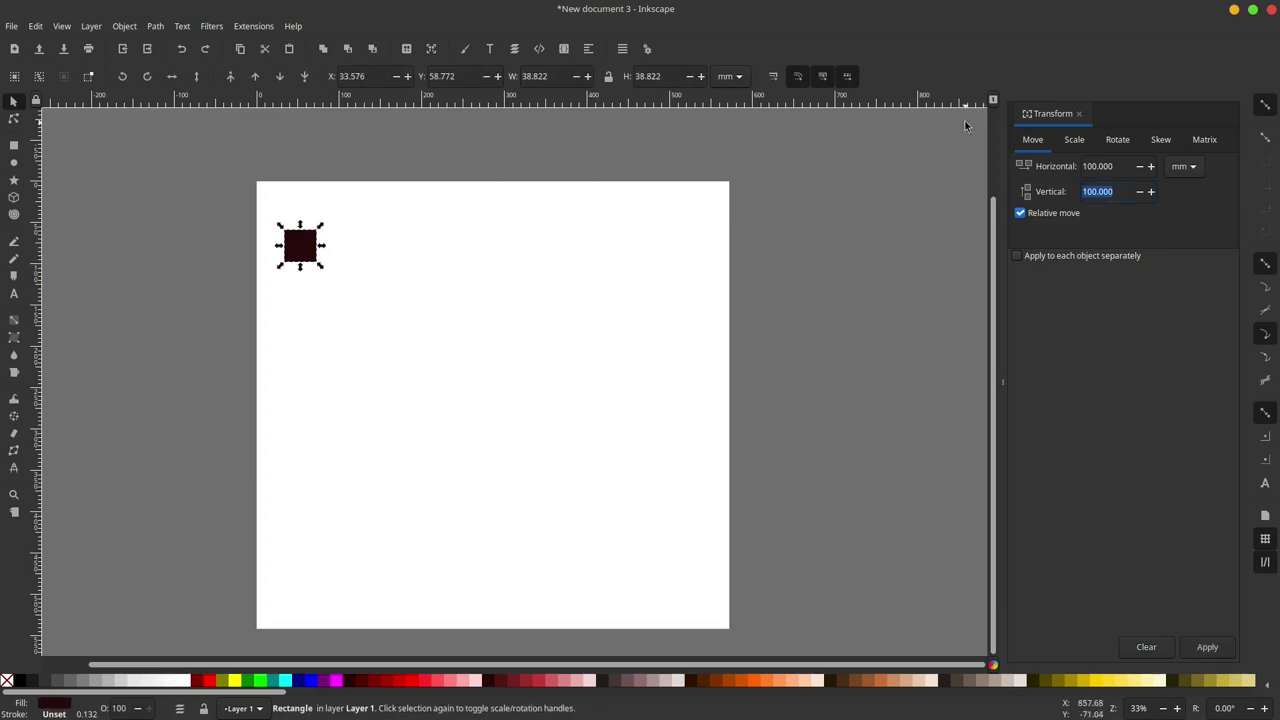
{"action": "type", "text": "0"}
{"action": "left_click", "coordinate": [323, 261]}
{"action": "left_click", "coordinate": [312, 252]}
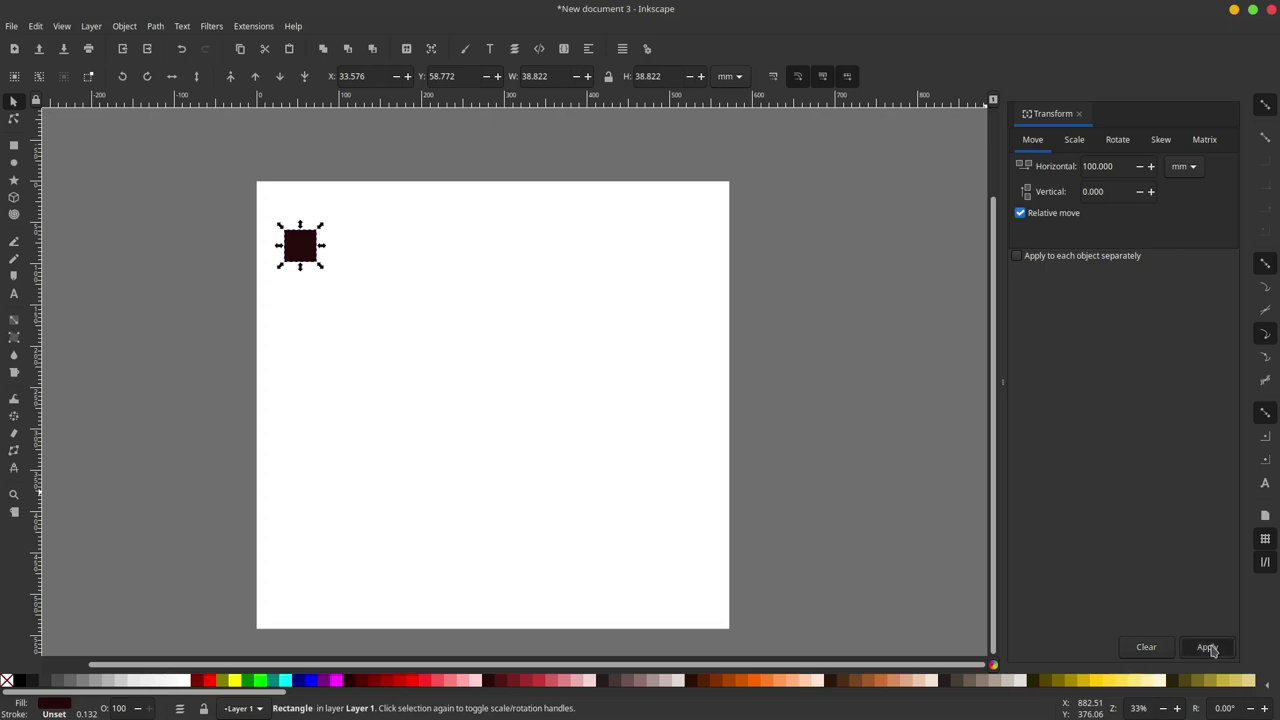
{"action": "left_click", "coordinate": [1208, 647], "text": "ctrl"}
{"action": "left_click", "coordinate": [1214, 647], "text": "ctrl"}
{"action": "left_click", "coordinate": [1219, 647], "text": "ctrl"}
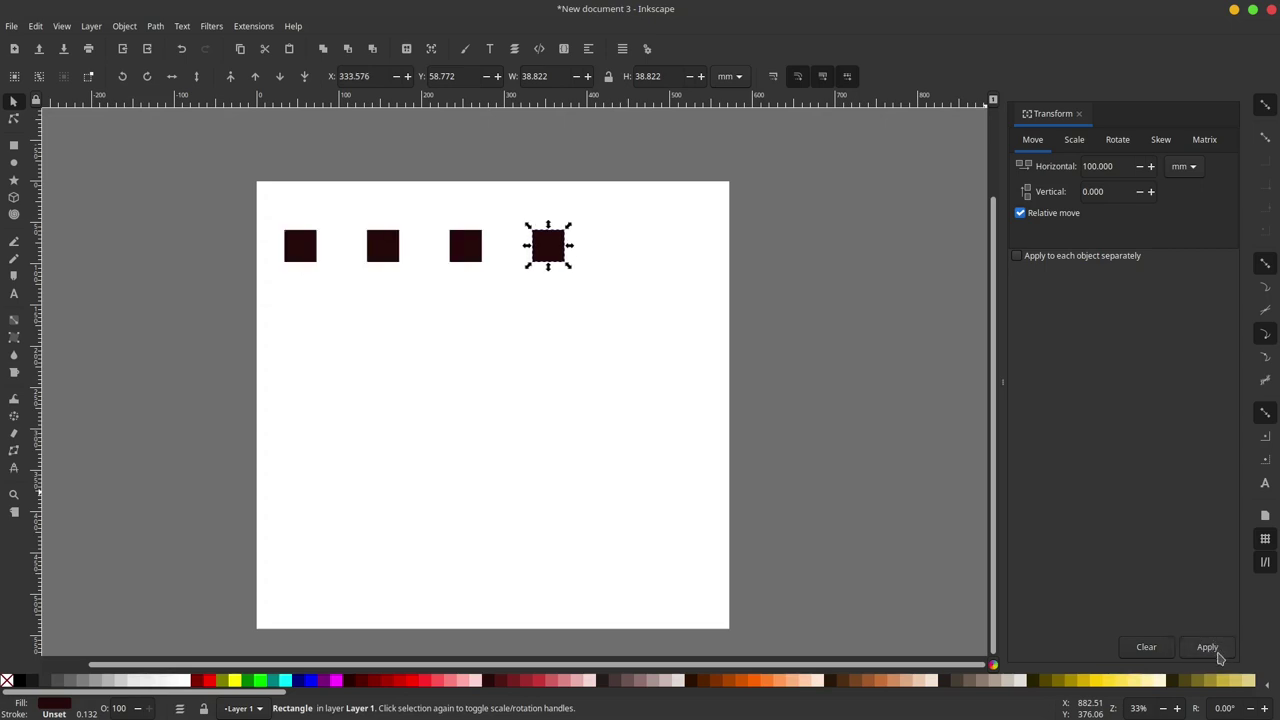
{"action": "left_click", "coordinate": [1214, 650], "text": "ctrl"}
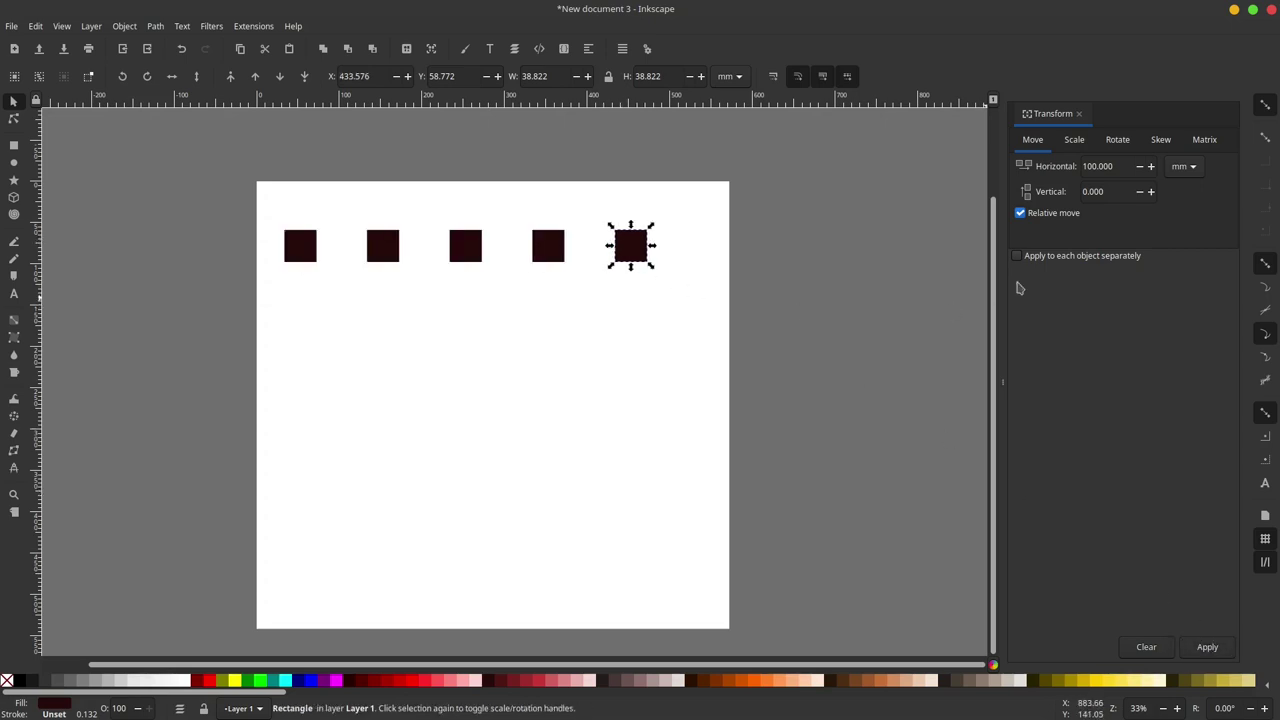
- Browse the Transform dialog's Scale, Rotate, Skew and Matrix tabs
{"action": "left_click", "coordinate": [799, 212]}
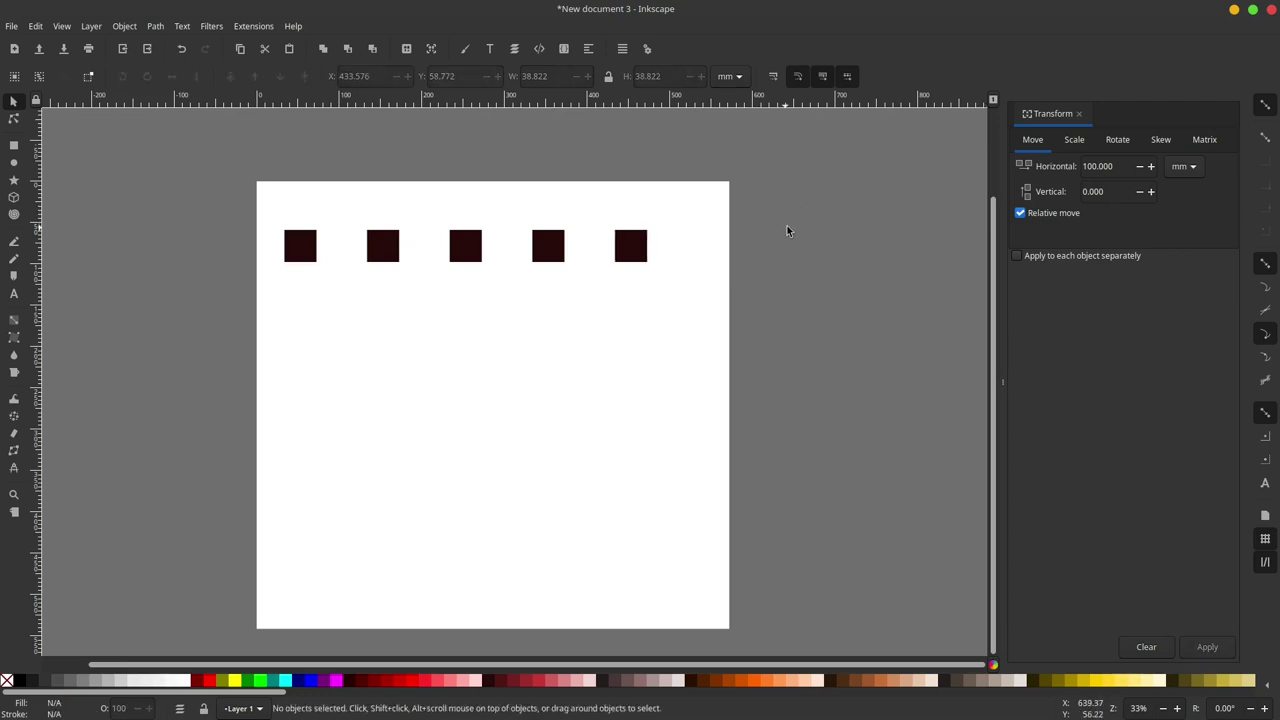
{"action": "left_click", "coordinate": [1074, 142]}
{"action": "left_click", "coordinate": [1118, 142]}
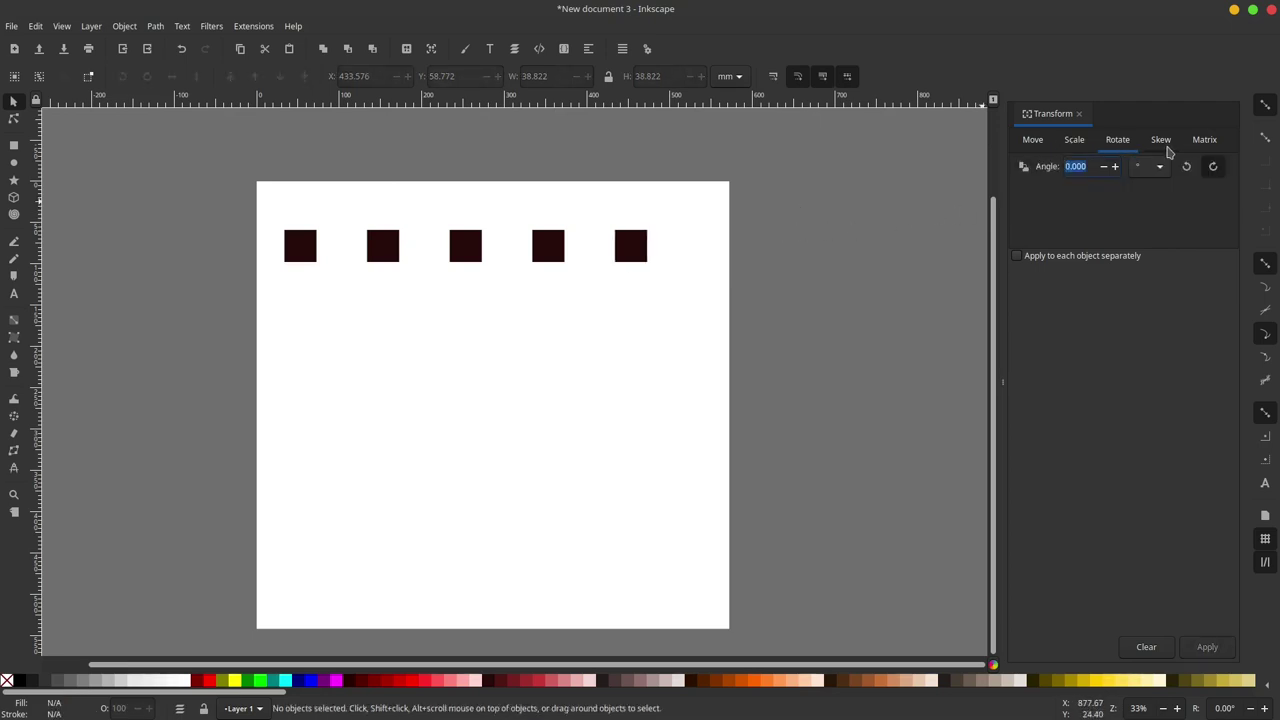
{"action": "left_click", "coordinate": [1161, 142]}
{"action": "left_click", "coordinate": [1206, 142]}
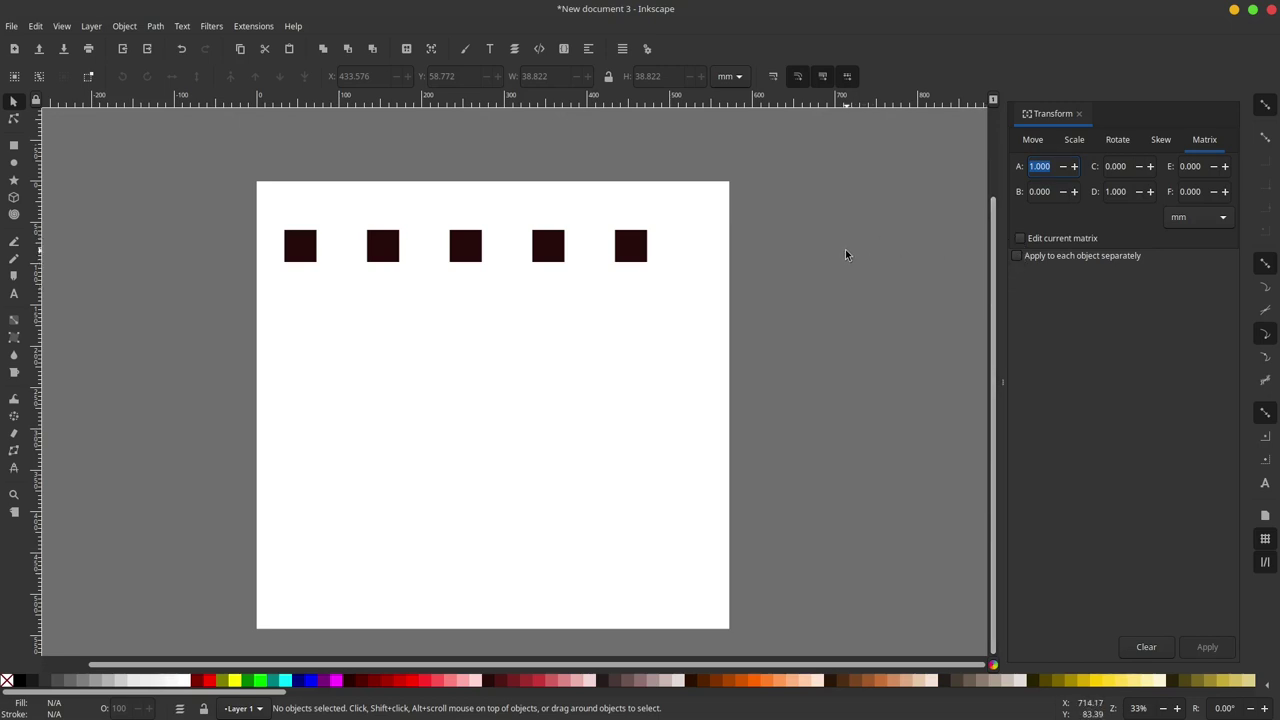
- Delete the four extra squares, leaving only the original square selected
{"action": "left_click_drag", "start_coordinate": [800, 152], "coordinate": [392, 312]}
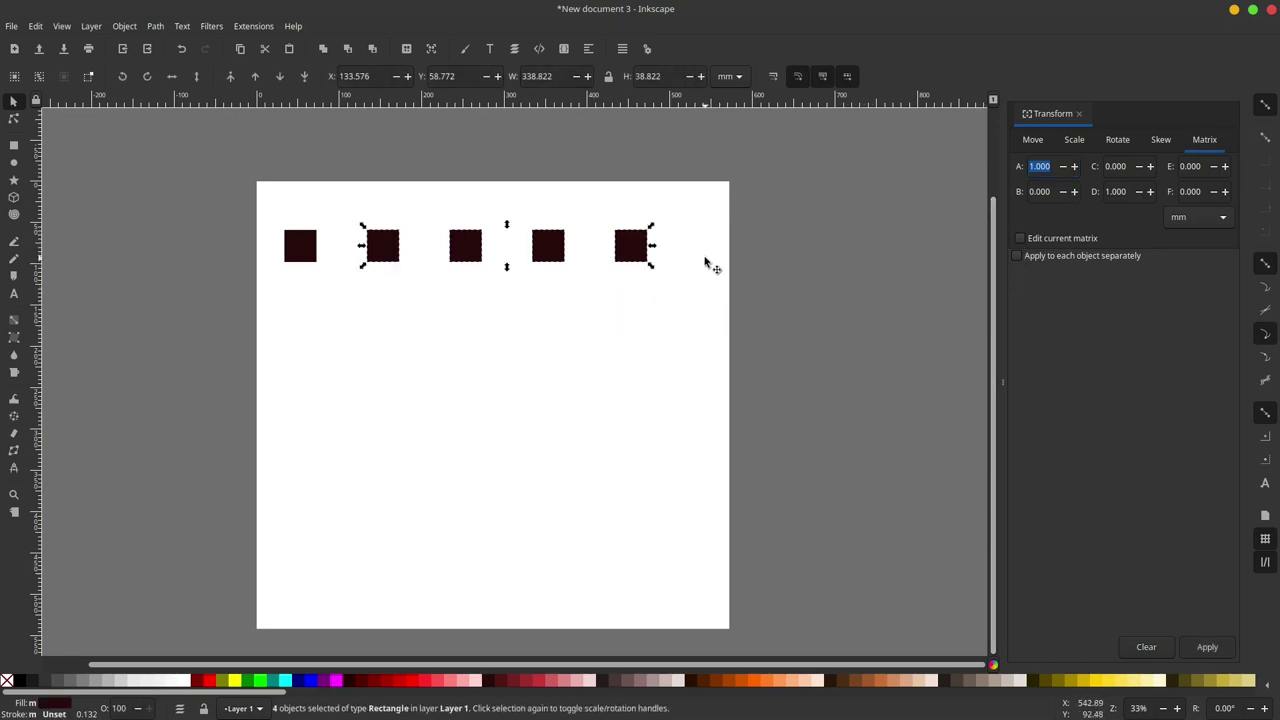
{"action": "key", "text": "Delete"}
{"action": "scroll", "coordinate": [711, 277], "scroll_direction": "up", "scroll_amount": 1, "text": "ctrl"}
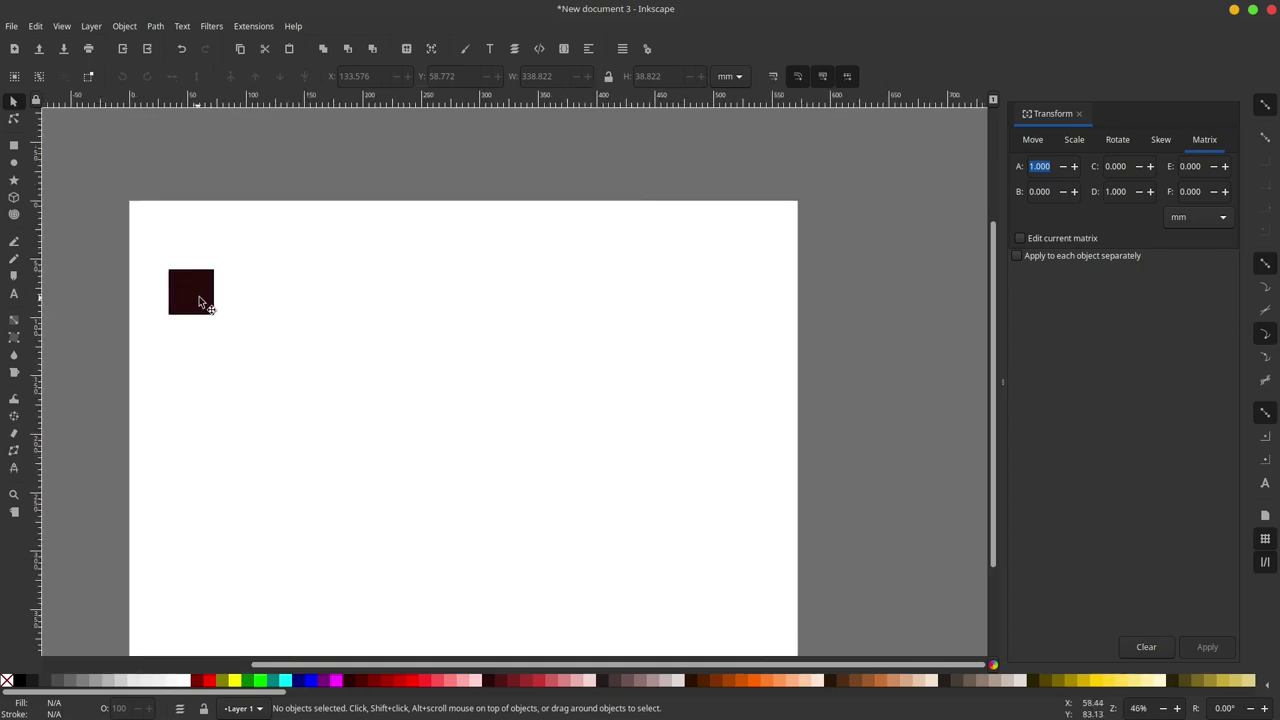
{"action": "left_click", "coordinate": [200, 302]}
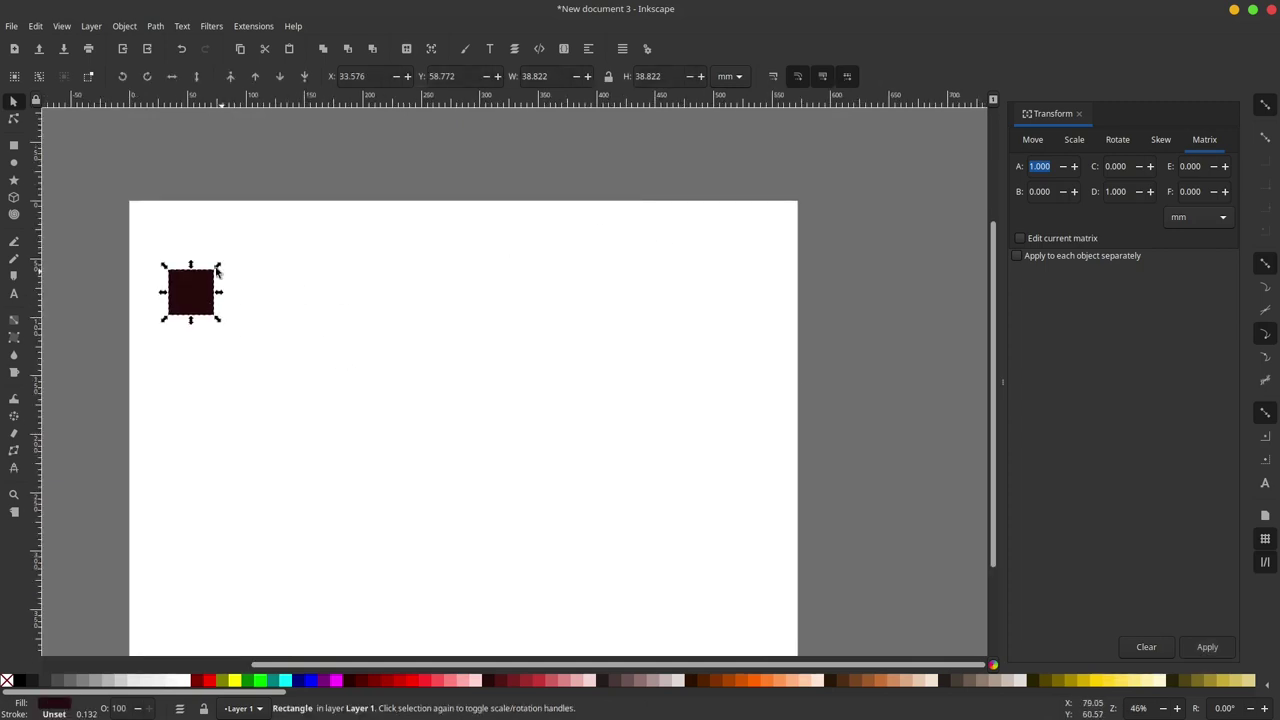
- Create 10×10 tiled clones of the square with 50% Shift X per column and Shift Y per row
{"action": "left_click", "coordinate": [36, 28]}
{"action": "mouse_move", "coordinate": [53, 228]}
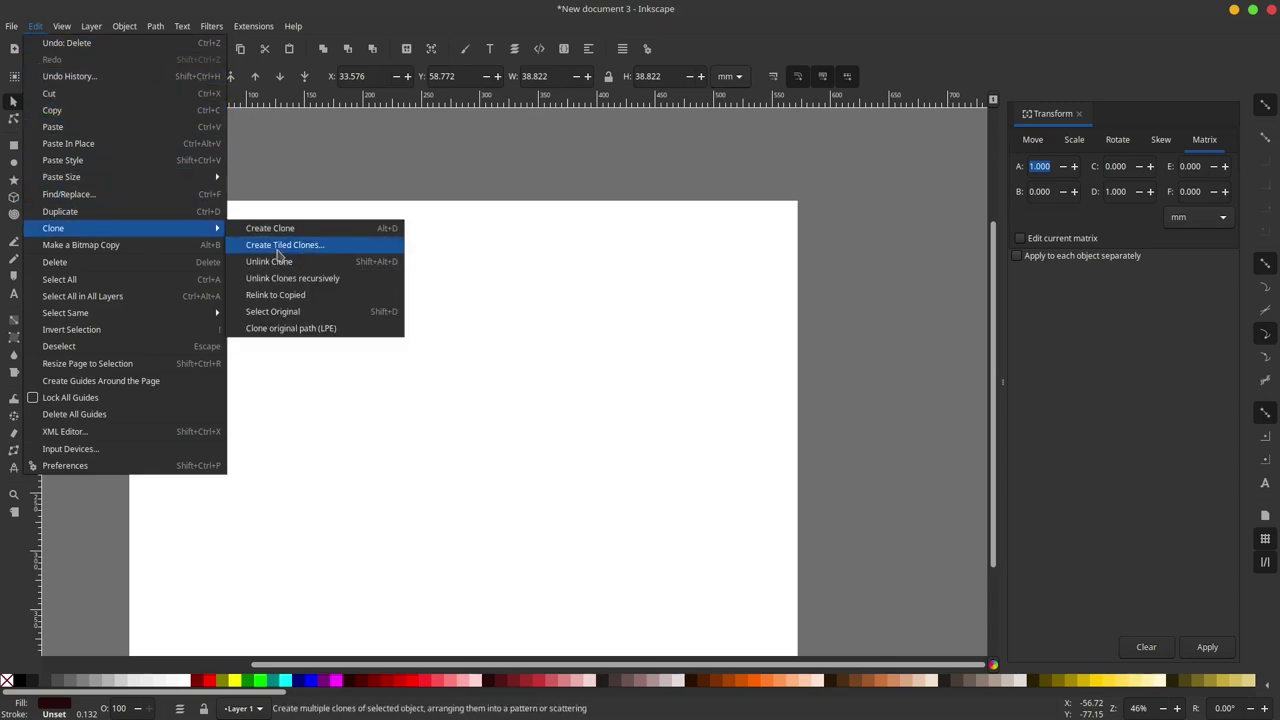
{"action": "left_click", "coordinate": [307, 252]}
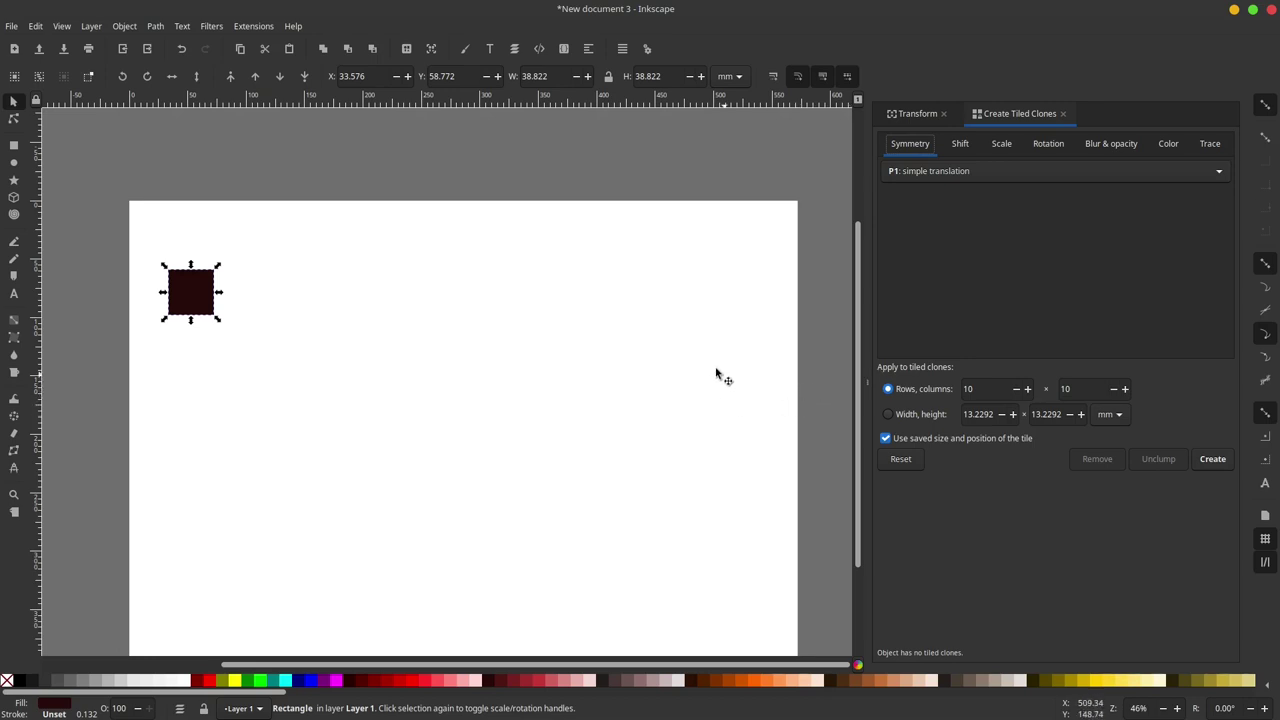
{"action": "left_click", "coordinate": [960, 145]}
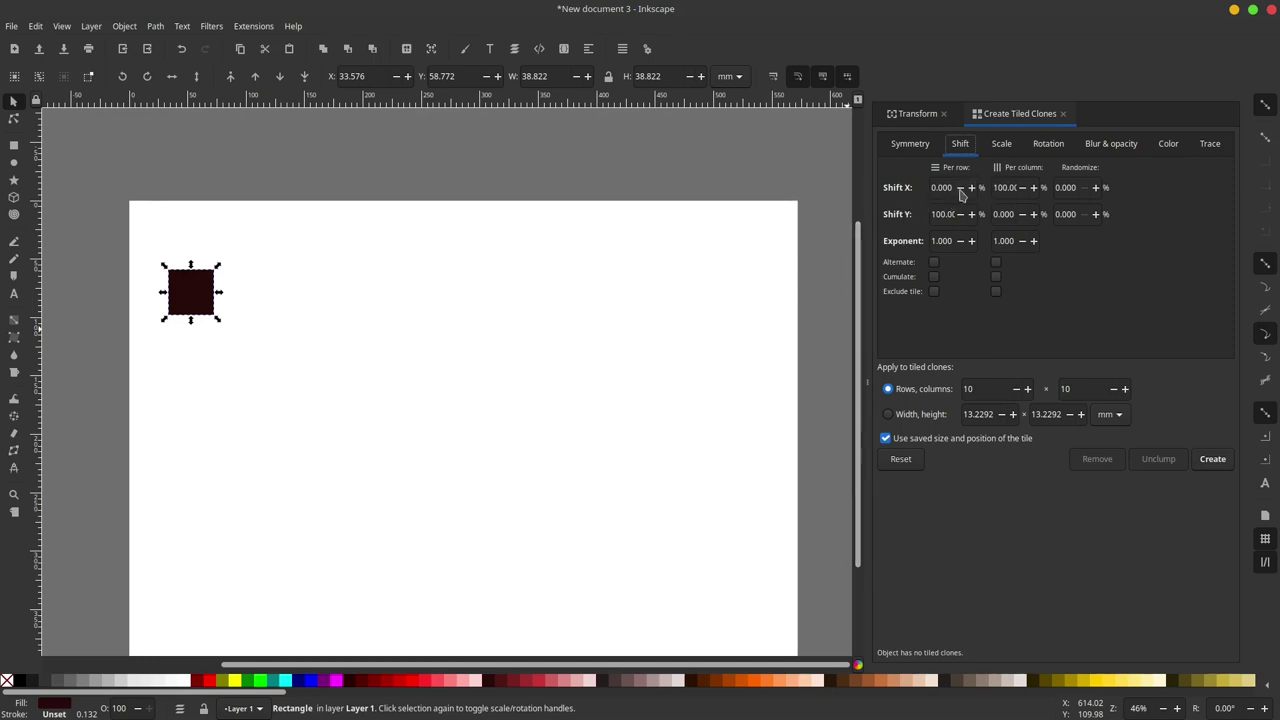
{"action": "triple_click", "coordinate": [1020, 193]}
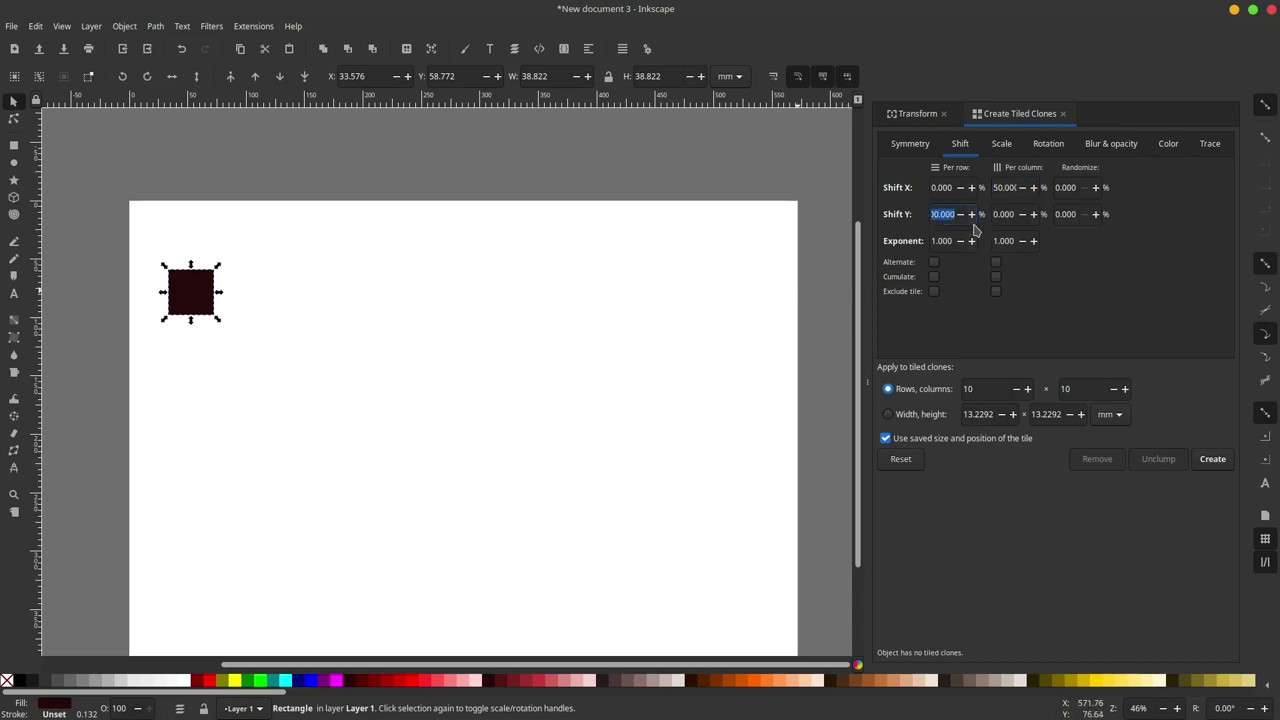
{"action": "type", "text": "50"}
{"action": "double_click", "coordinate": [981, 384]}
{"action": "key", "text": "Tab"}
{"action": "left_click", "coordinate": [1213, 462]}
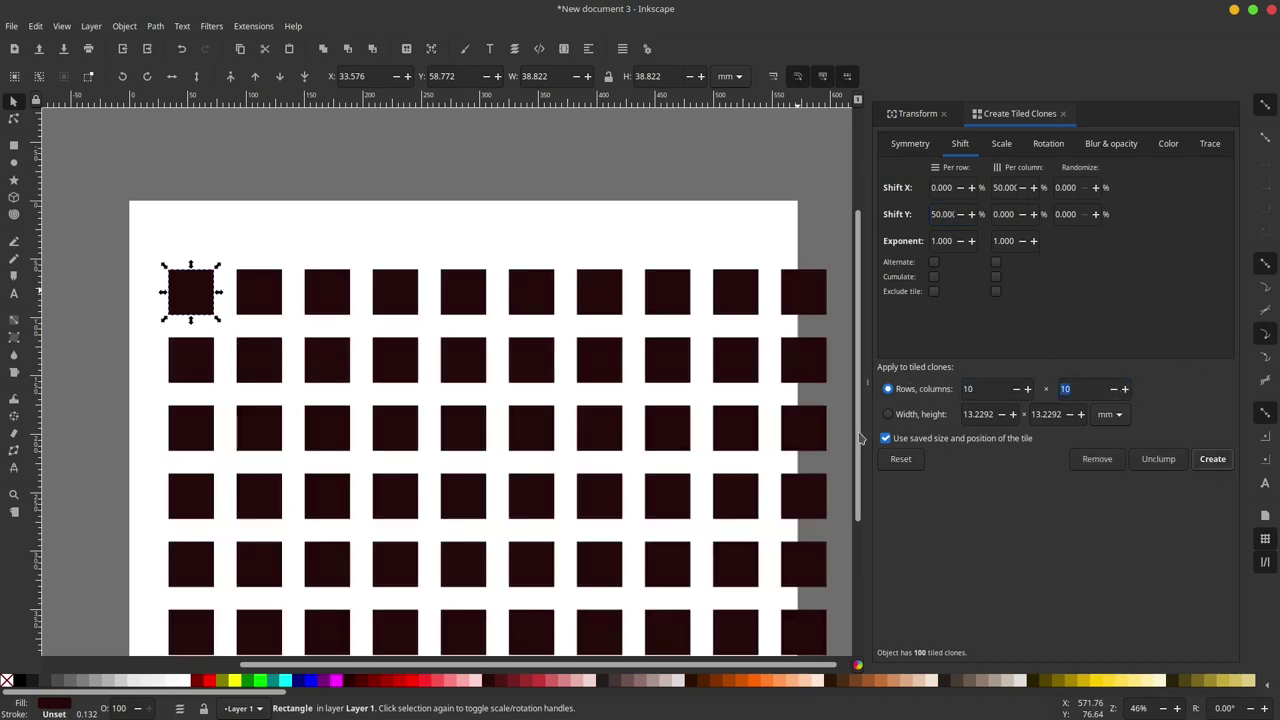
- Scale the white background rectangle by its corner handle to cover the clone grid
{"action": "scroll", "coordinate": [575, 337], "scroll_direction": "down", "scroll_amount": 2, "text": "ctrl"}
{"action": "left_click", "coordinate": [700, 240]}
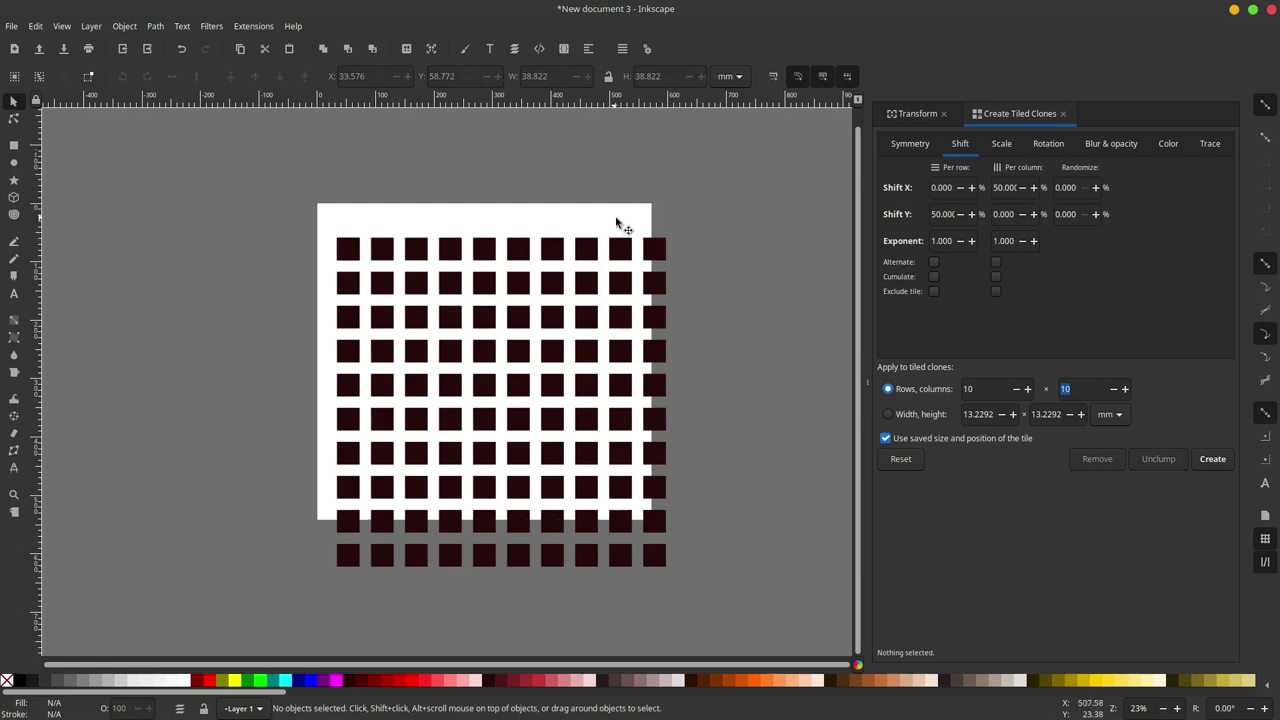
{"action": "left_click", "coordinate": [617, 220]}
{"action": "left_click_drag", "start_coordinate": [657, 523], "coordinate": [697, 589]}
{"action": "left_click", "coordinate": [719, 385]}
- Scroll around the grid and select clones in the second and eighth rows to inspect them
{"action": "scroll", "coordinate": [600, 385], "scroll_direction": "down", "scroll_amount": 2}
{"action": "scroll", "coordinate": [600, 385], "scroll_direction": "right", "scroll_amount": 2}
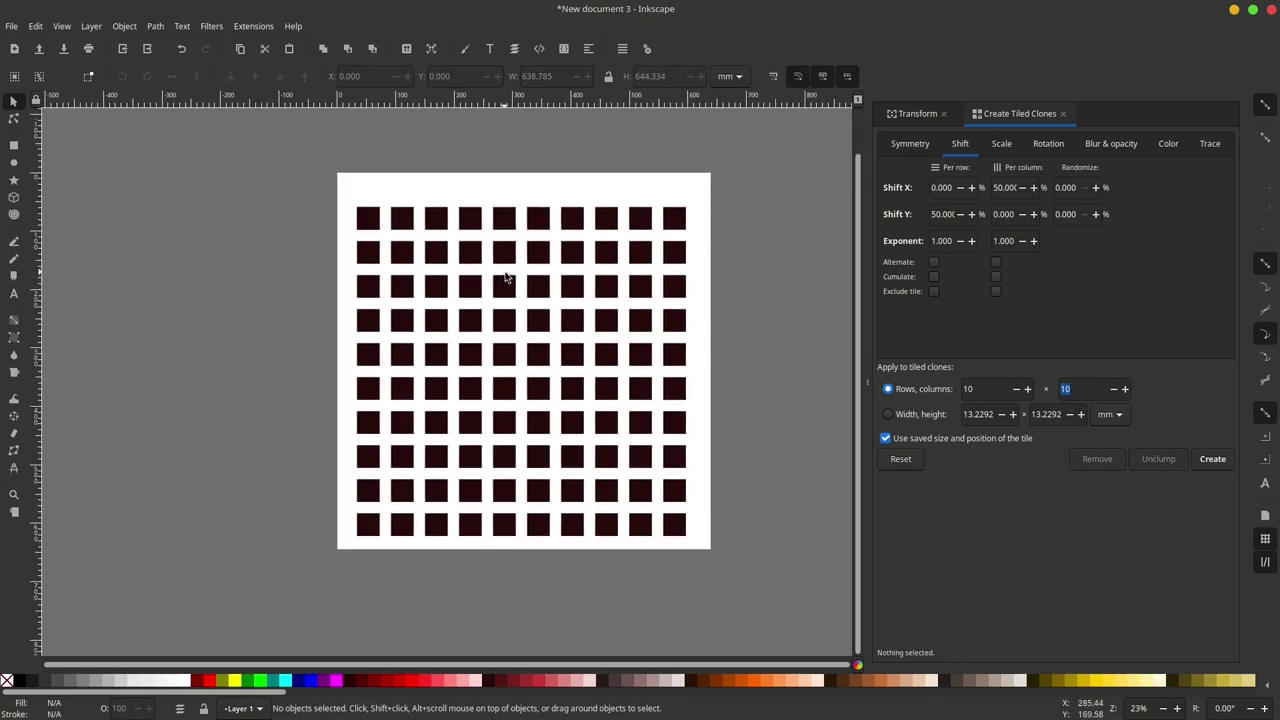
{"action": "scroll", "coordinate": [478, 293], "scroll_direction": "up", "scroll_amount": 1, "text": "ctrl"}
{"action": "scroll", "coordinate": [493, 316], "scroll_direction": "down", "scroll_amount": 1}
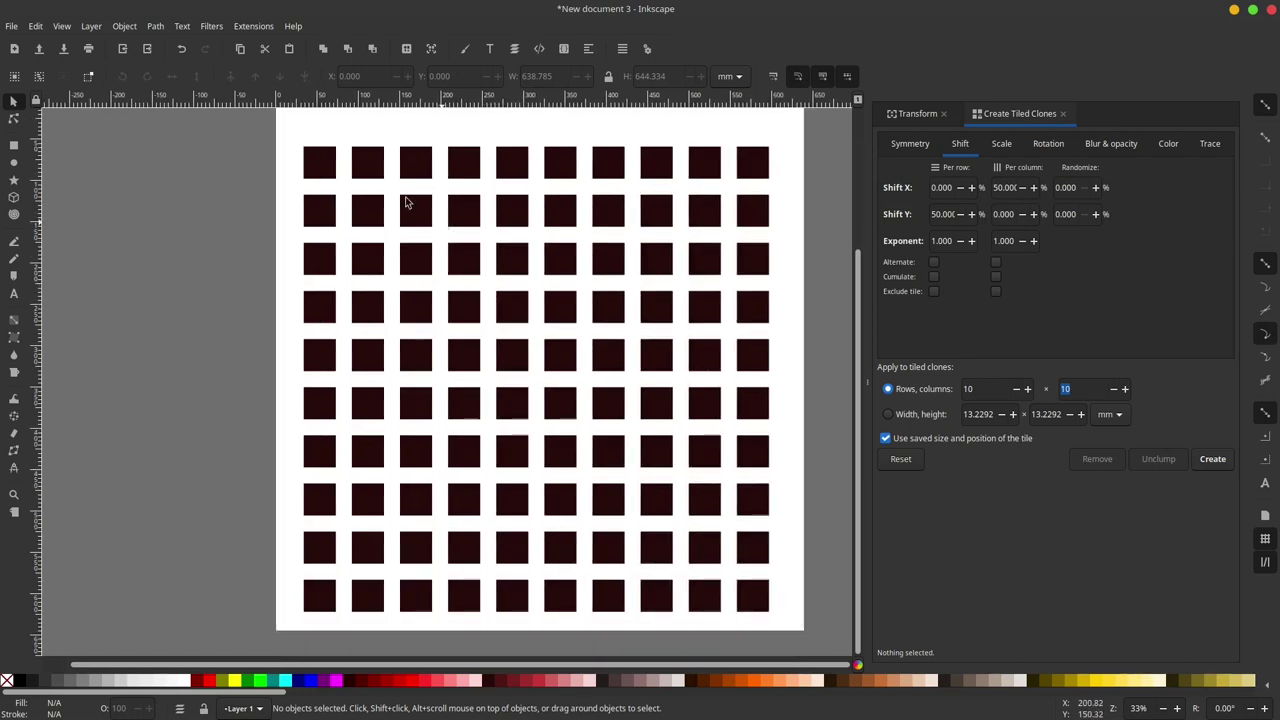
{"action": "left_click", "coordinate": [474, 222]}
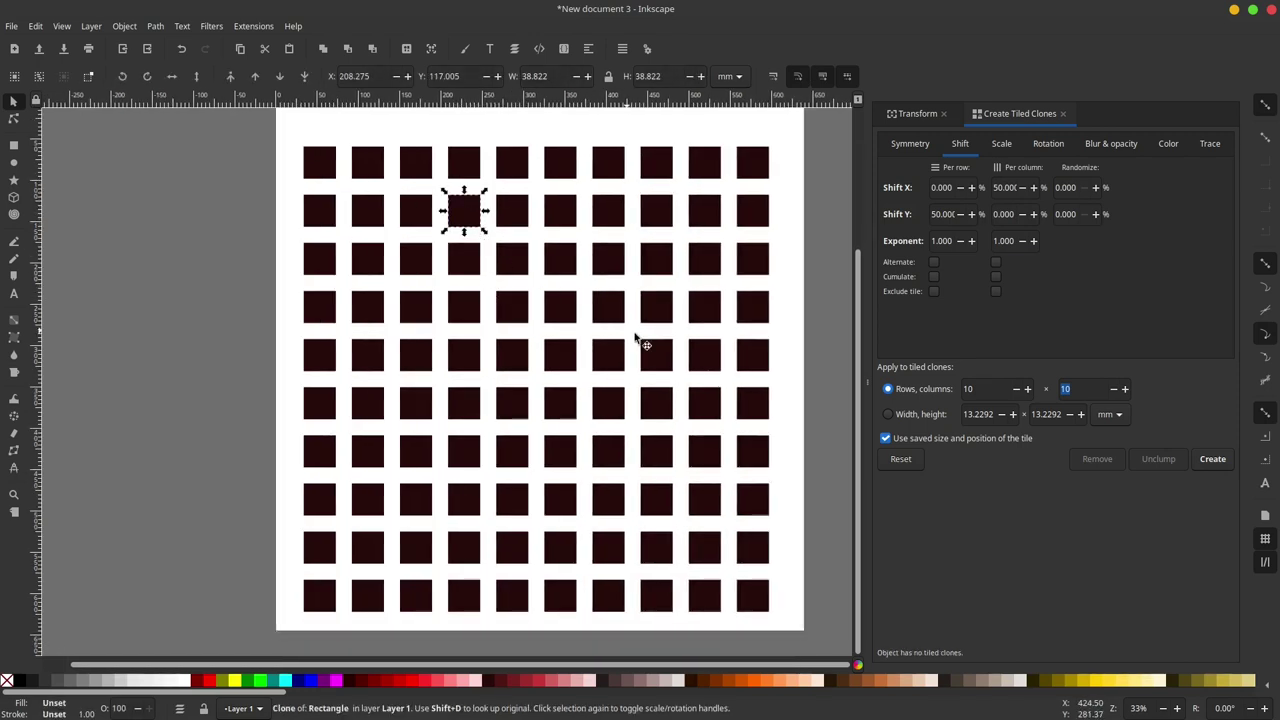
{"action": "left_click", "coordinate": [705, 508]}
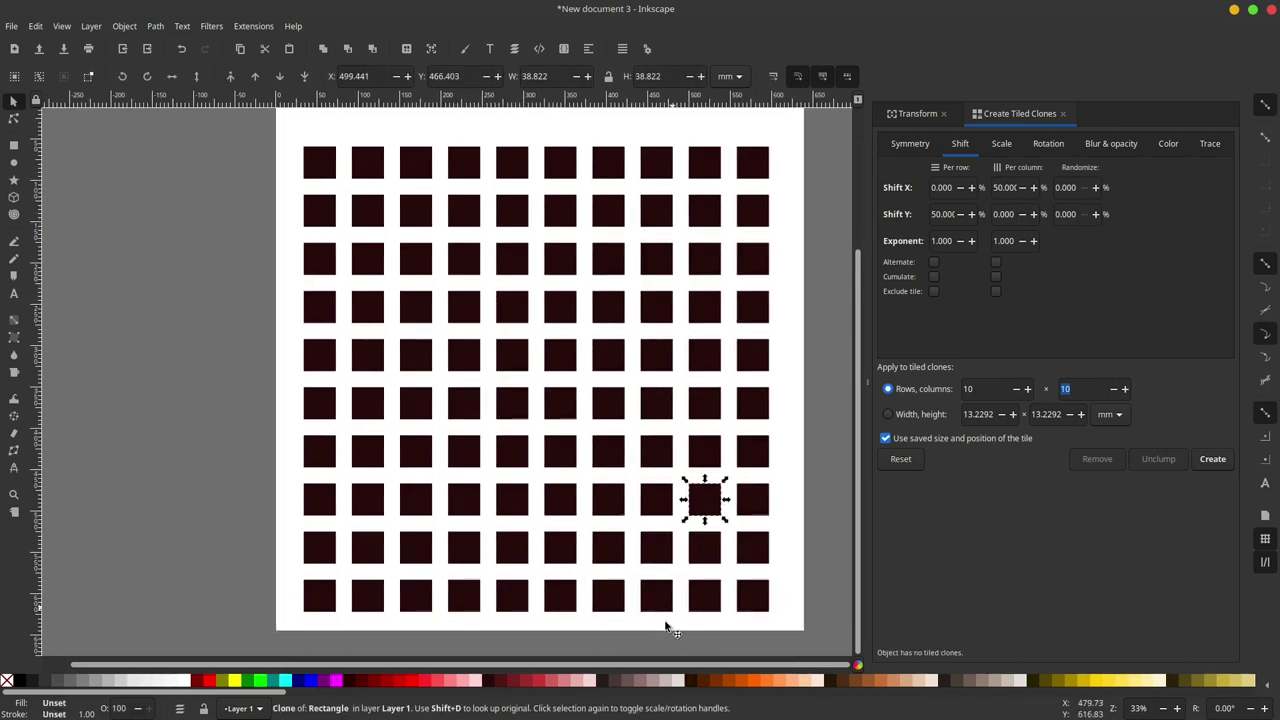
{"action": "left_click", "coordinate": [603, 681]}
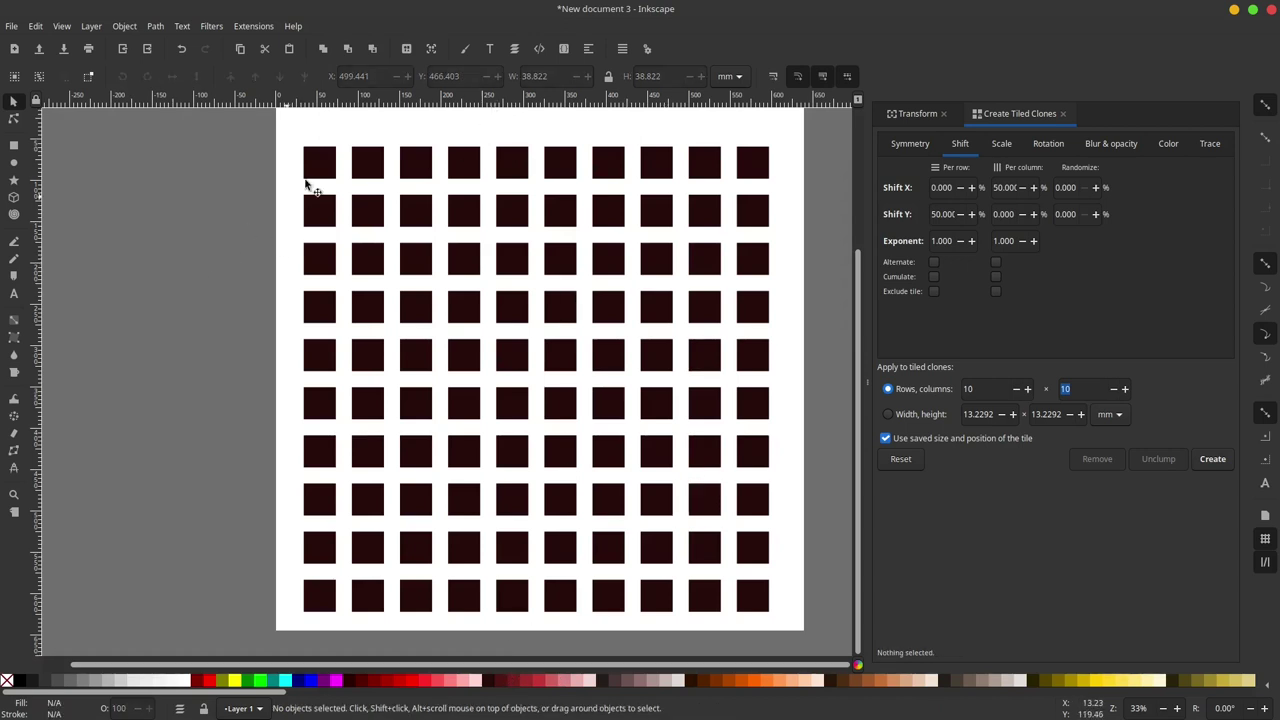
- Drag the stacked top-left clone off the page, delete it, and reselect the original tile
{"action": "left_click", "coordinate": [315, 168]}
{"action": "mouse_move", "coordinate": [315, 168]}
{"action": "left_mouse_down"}
{"action": "mouse_move", "coordinate": [237, 218]}
{"action": "mouse_move", "coordinate": [322, 180]}
{"action": "mouse_move", "coordinate": [200, 345]}
{"action": "left_mouse_up"}
{"action": "left_click", "coordinate": [322, 172]}
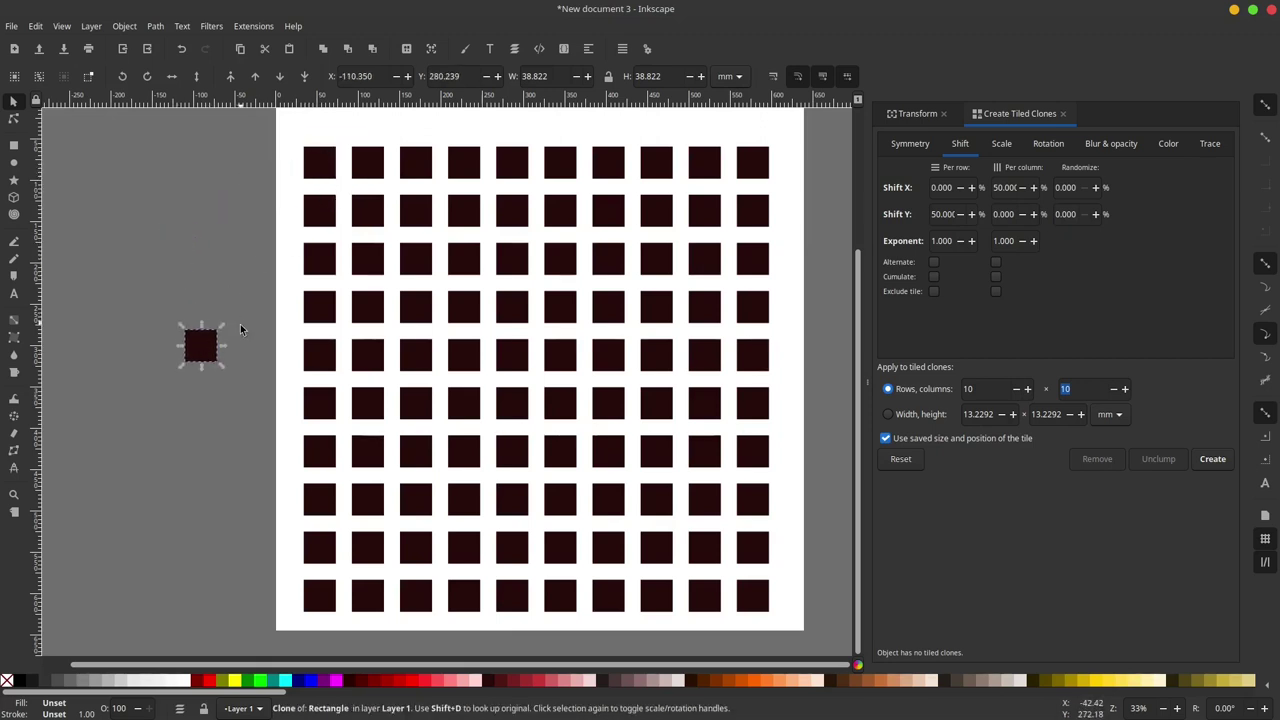
{"action": "key", "text": "Delete"}
{"action": "left_click", "coordinate": [320, 172]}
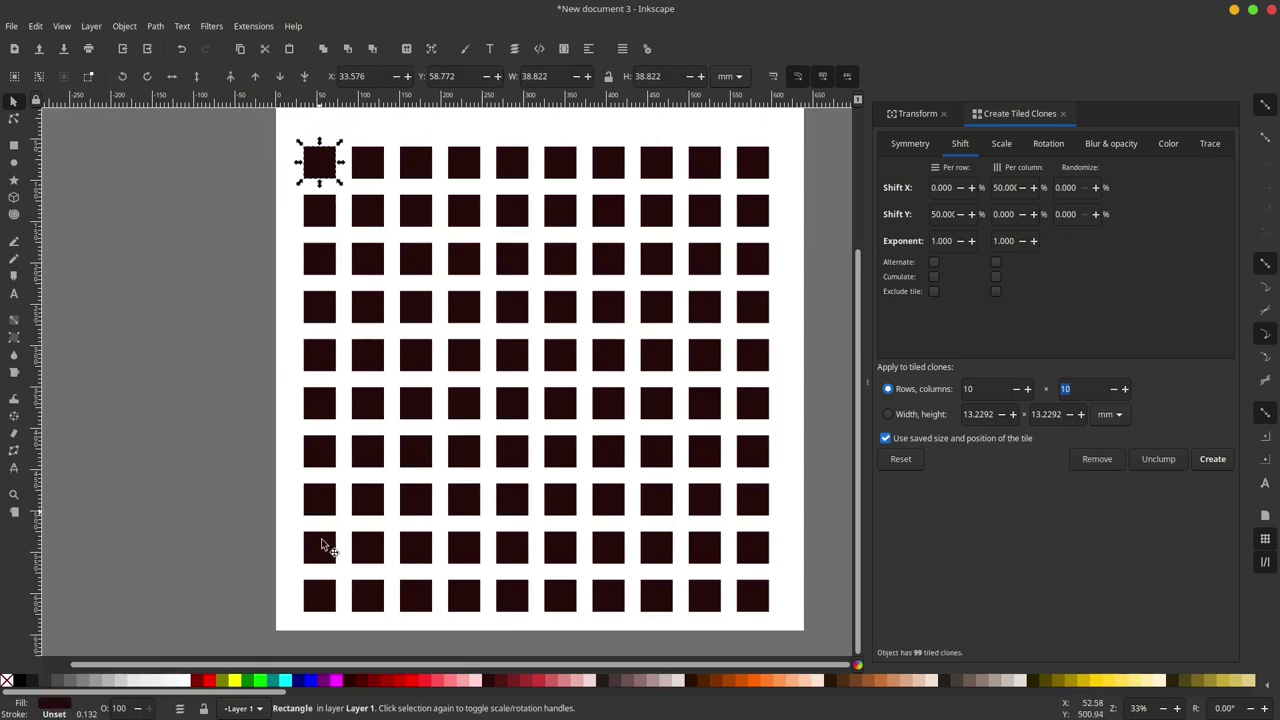
- Fill the tile and all its clones red, after briefly trying yellow
{"action": "left_click", "coordinate": [238, 681]}
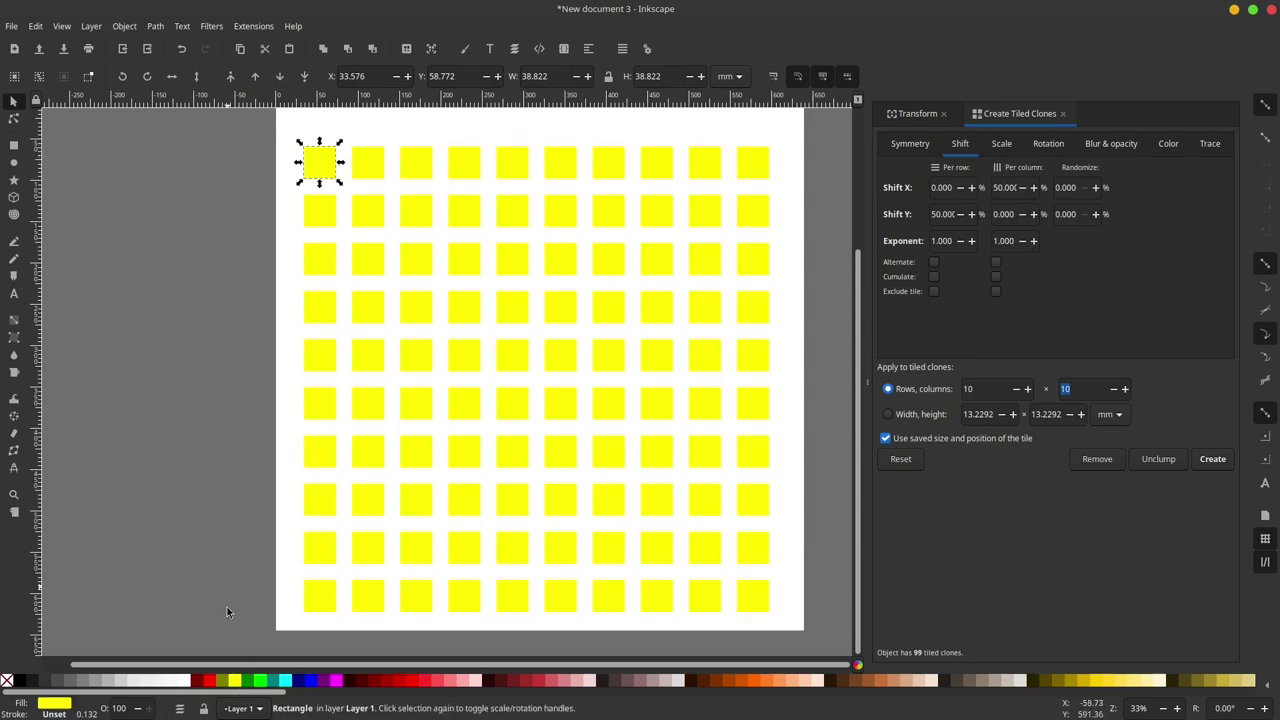
{"action": "left_click", "coordinate": [209, 681]}
{"action": "scroll", "coordinate": [457, 329], "scroll_direction": "right", "scroll_amount": 1}
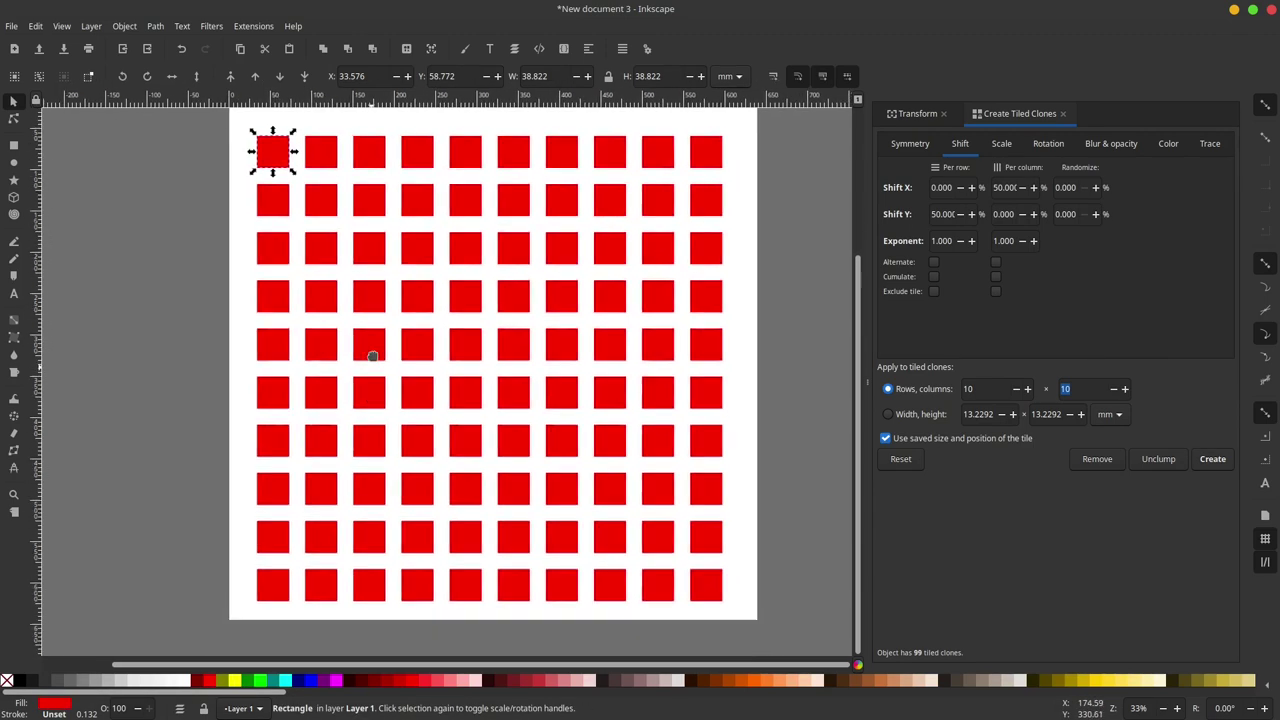
{"action": "scroll", "coordinate": [366, 343], "scroll_direction": "down", "scroll_amount": 1}
{"action": "scroll", "coordinate": [323, 155], "scroll_direction": "up", "scroll_amount": 3}
{"action": "scroll", "coordinate": [364, 250], "scroll_direction": "left", "scroll_amount": 1}
{"action": "scroll", "coordinate": [468, 397], "scroll_direction": "down", "scroll_amount": 2}
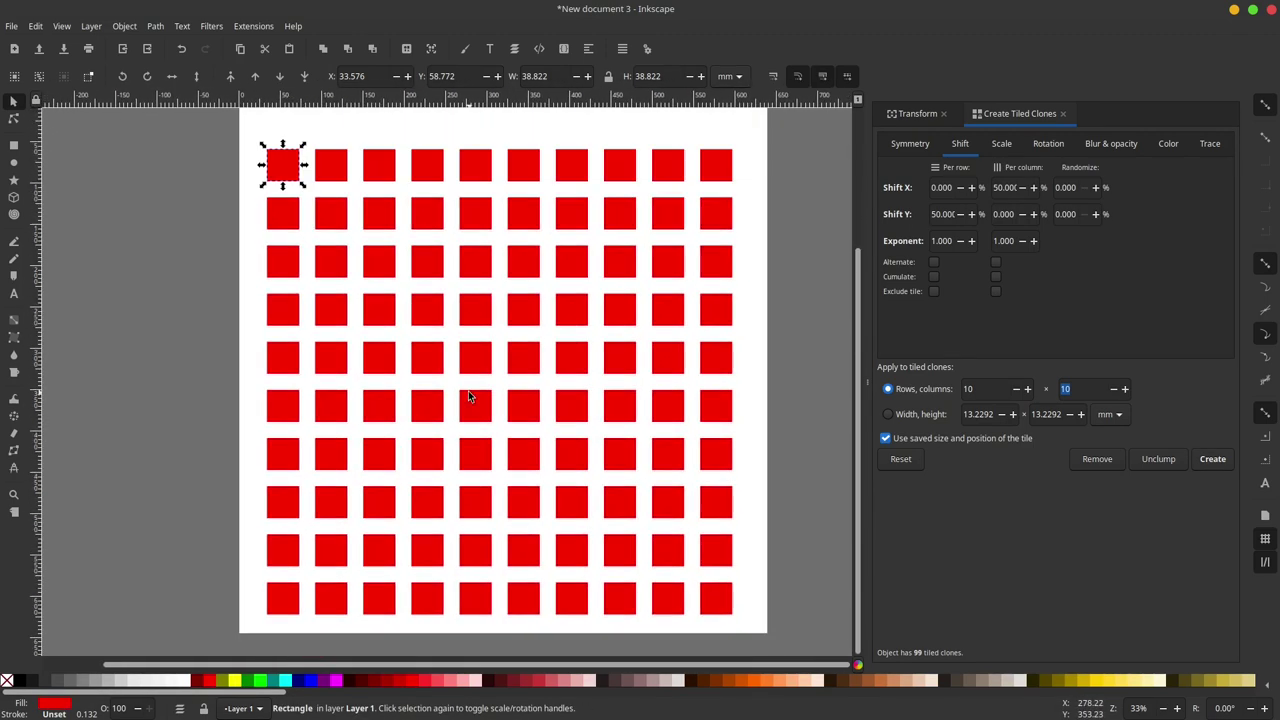
- Skew the original tile to preview the clones following it, then undo the skew
{"action": "left_click", "coordinate": [264, 186]}
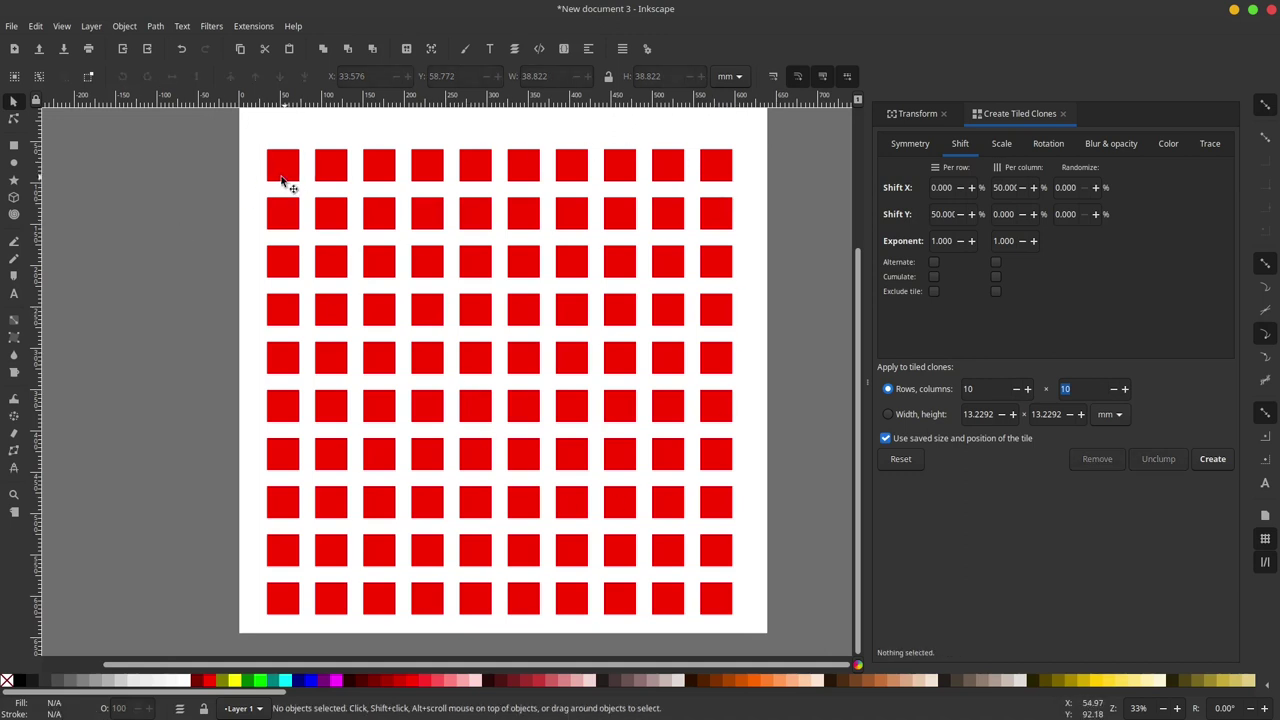
{"action": "left_click", "coordinate": [286, 176]}
{"action": "left_click", "coordinate": [155, 26]}
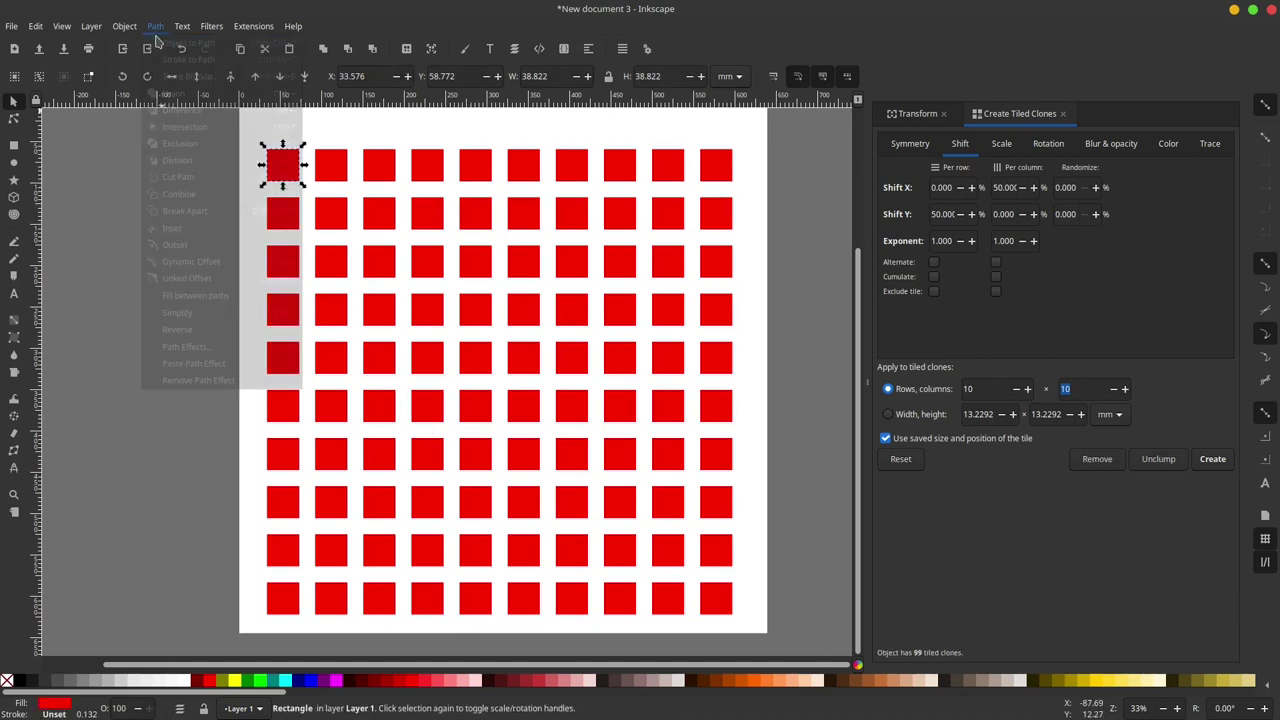
{"action": "left_click", "coordinate": [283, 165]}
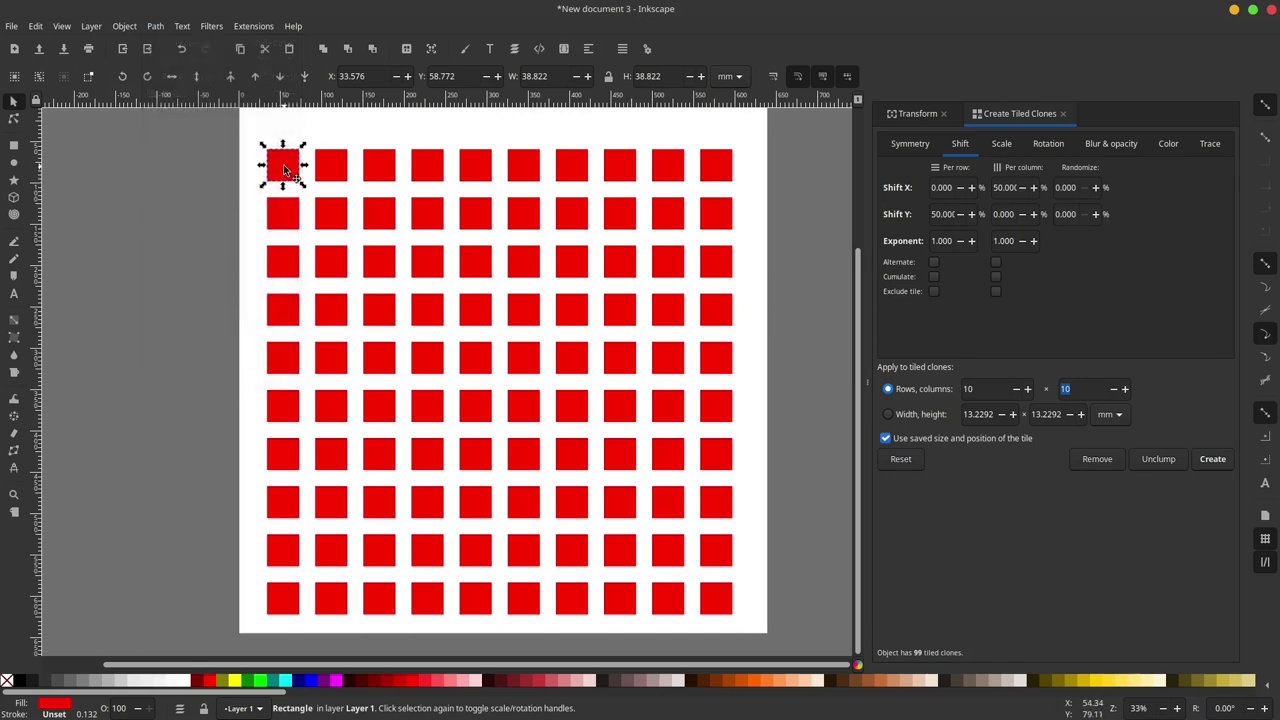
{"action": "left_click_drag", "start_coordinate": [283, 145], "coordinate": [300, 148]}
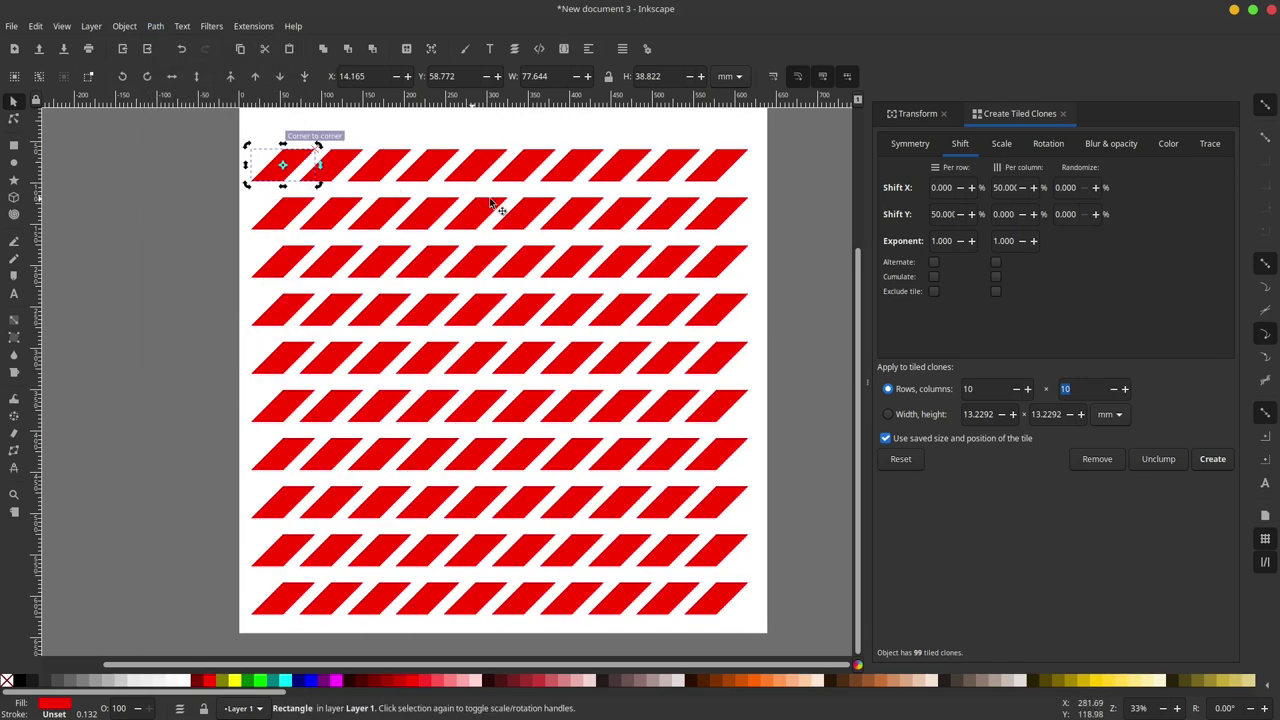
{"action": "key", "text": "ctrl+z"}
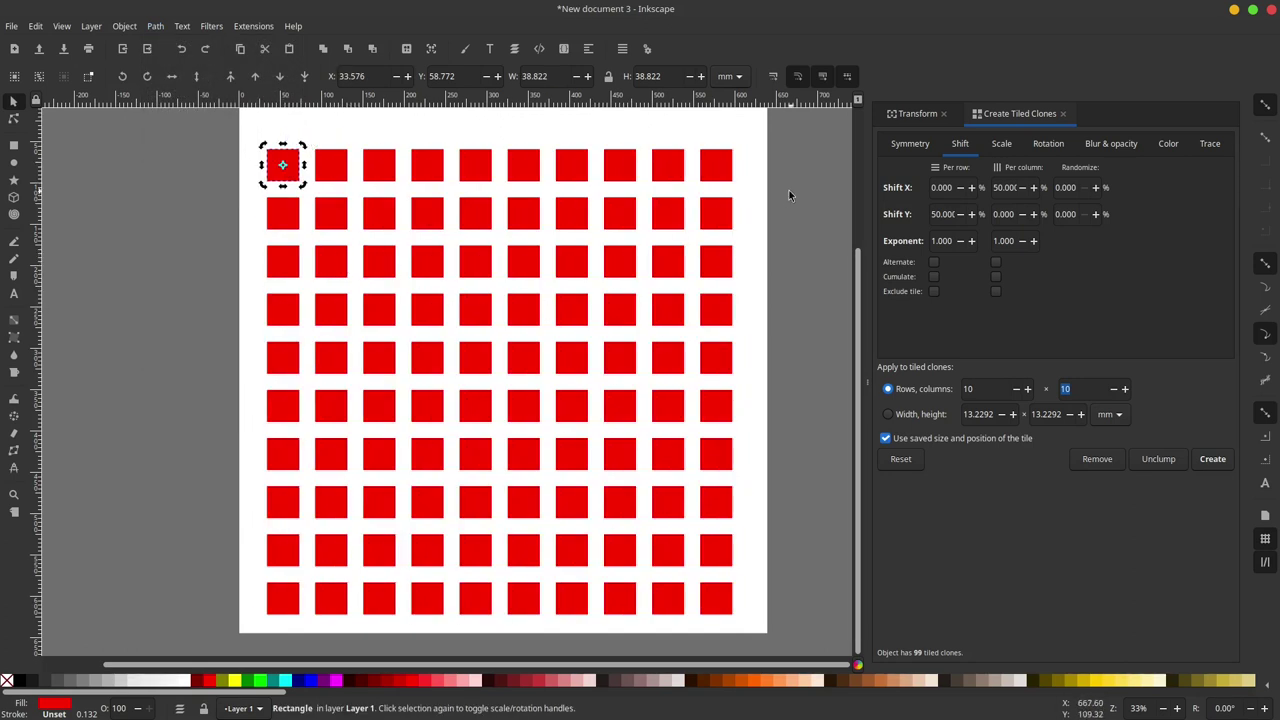
- Rubber-band select the entire 10×10 grid of squares
{"action": "left_click", "coordinate": [789, 190]}
{"action": "scroll", "coordinate": [788, 174], "scroll_direction": "down", "scroll_amount": 2}
{"action": "mouse_move", "coordinate": [801, 119]}
{"action": "left_mouse_down"}
{"action": "mouse_move", "coordinate": [569, 281]}
{"action": "mouse_move", "coordinate": [343, 534]}
{"action": "left_mouse_up"}
- Drop the background from the selection and unlink all clones via Edit > Clone > Unlink Clone
{"action": "left_click", "coordinate": [596, 157], "text": "shift"}
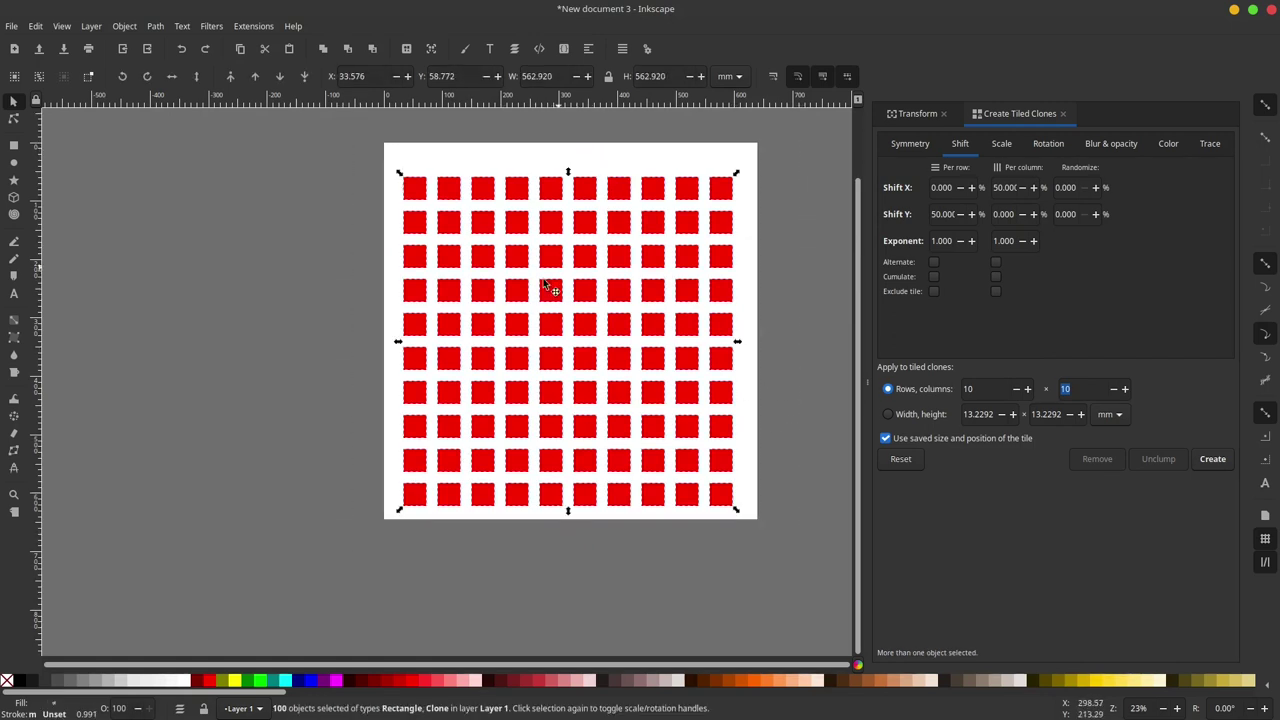
{"action": "left_click", "coordinate": [38, 27]}
{"action": "mouse_move", "coordinate": [53, 228]}
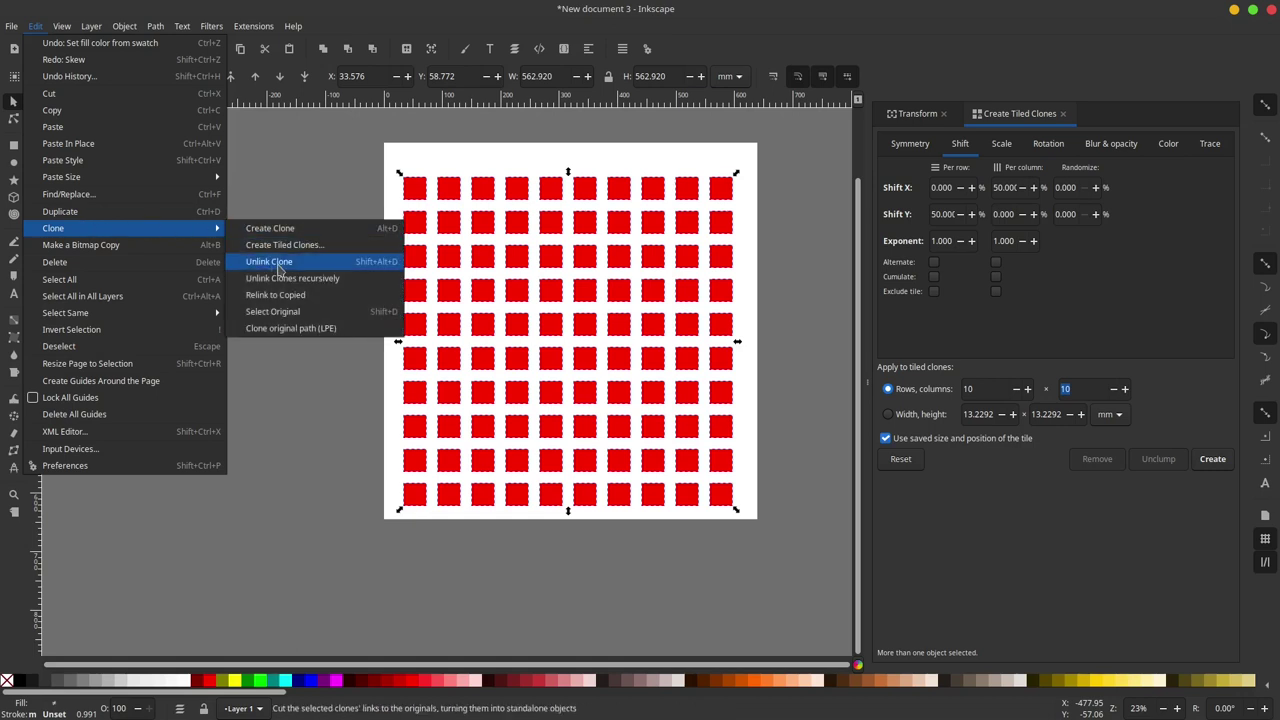
{"action": "left_click", "coordinate": [279, 263]}
{"action": "left_click", "coordinate": [771, 268]}
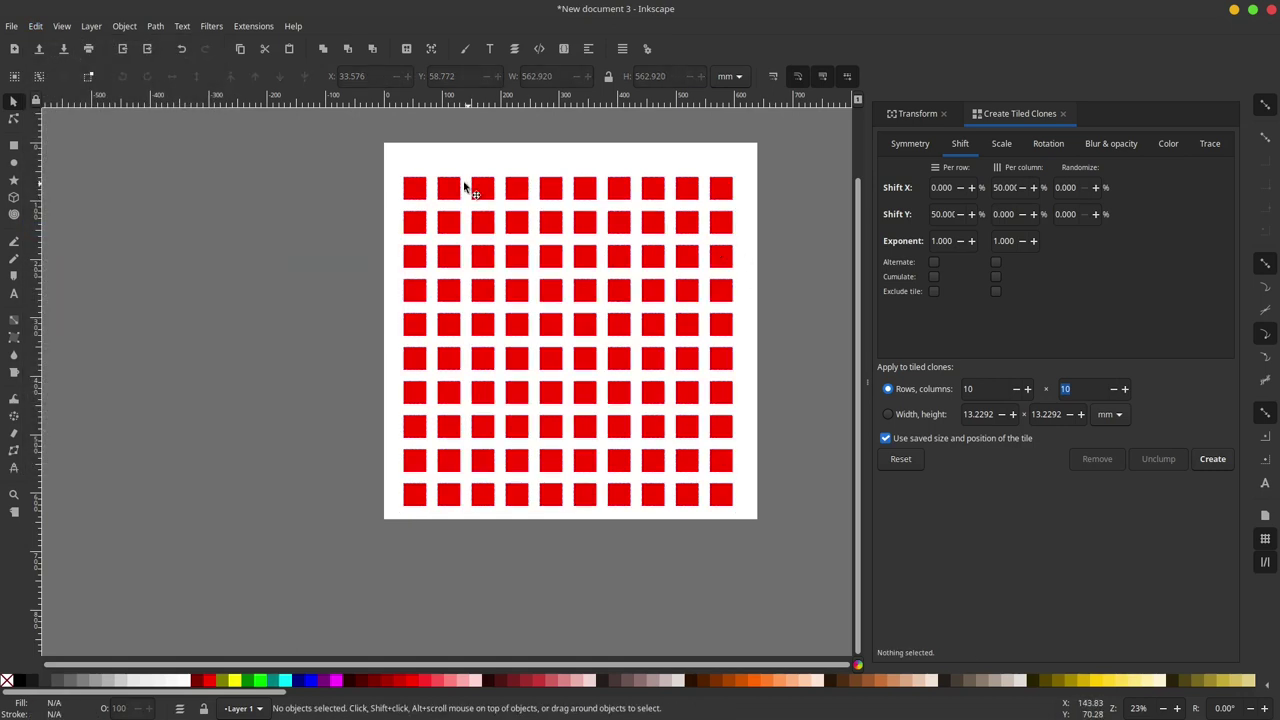
{"action": "scroll", "coordinate": [505, 215], "scroll_direction": "up", "scroll_amount": 1}
{"action": "scroll", "coordinate": [432, 250], "scroll_direction": "up", "scroll_amount": 1, "text": "ctrl"}
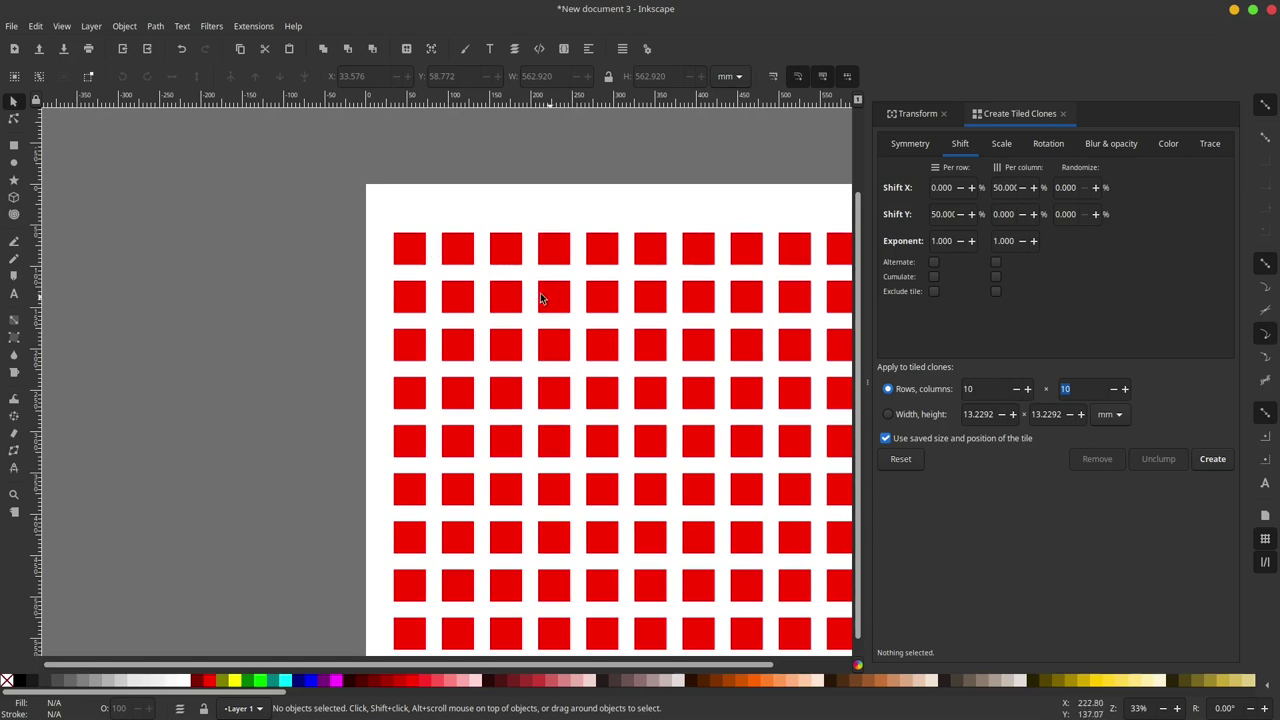
{"action": "mouse_move", "coordinate": [540, 297]}
{"action": "left_mouse_down"}
{"action": "mouse_move", "coordinate": [437, 257]}
{"action": "mouse_move", "coordinate": [466, 307]}
{"action": "left_mouse_up"}
- Fill the third top-row square blue and a fifth-row square dark red
{"action": "left_click", "coordinate": [434, 266]}
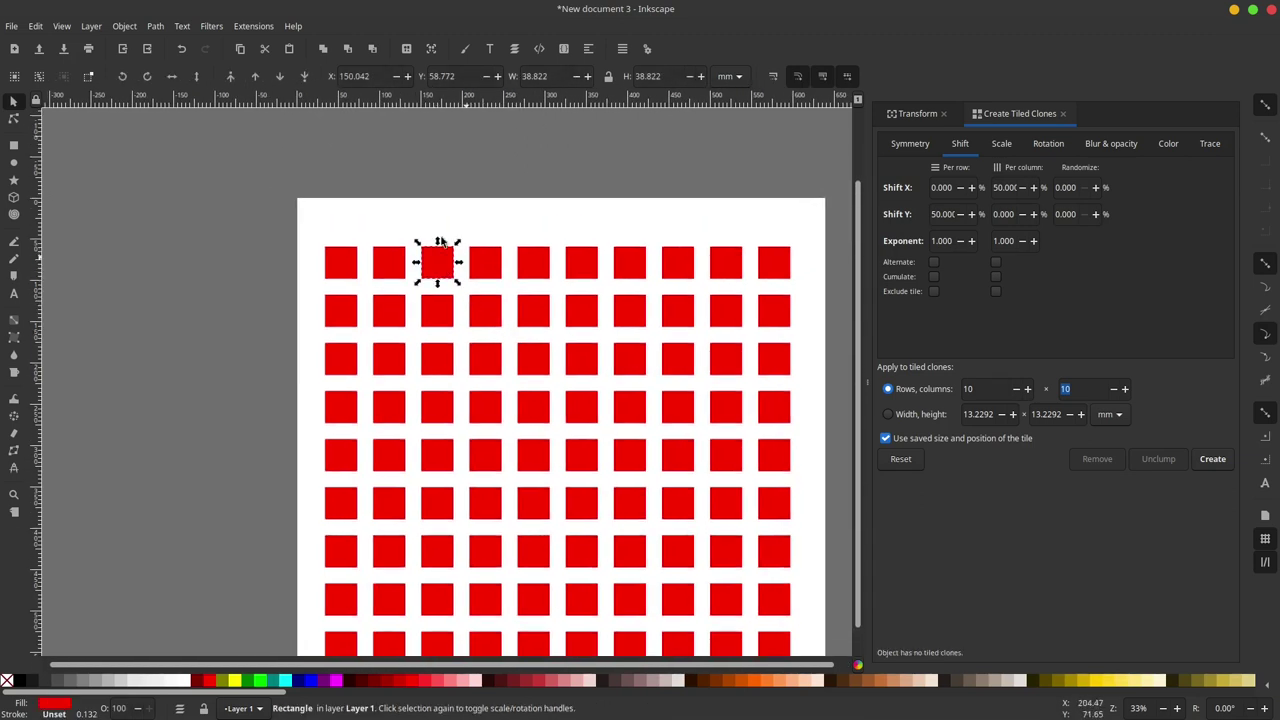
{"action": "left_click_drag", "start_coordinate": [556, 451], "coordinate": [480, 441]}
{"action": "left_click", "coordinate": [313, 681]}
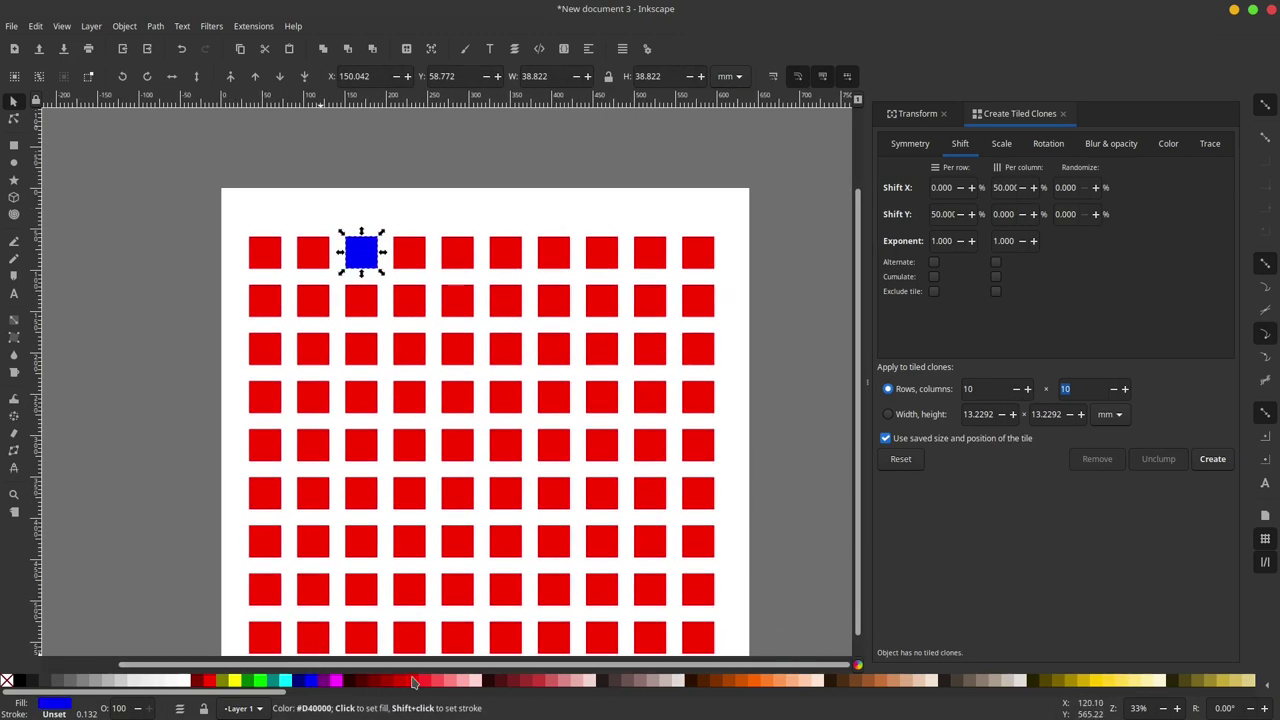
{"action": "left_click", "coordinate": [500, 450]}
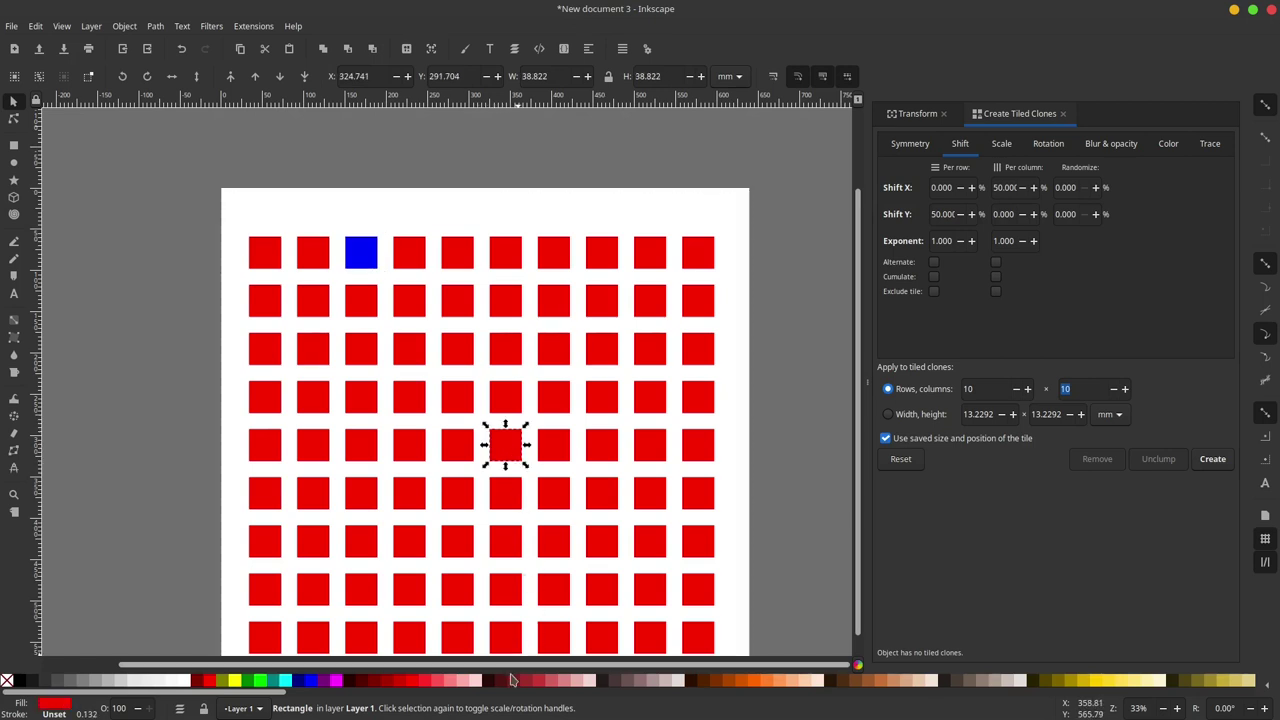
{"action": "left_click", "coordinate": [356, 681]}
{"action": "left_click", "coordinate": [500, 176]}
- Skew the top-left square into a parallelogram, then undo it
{"action": "left_click", "coordinate": [270, 262]}
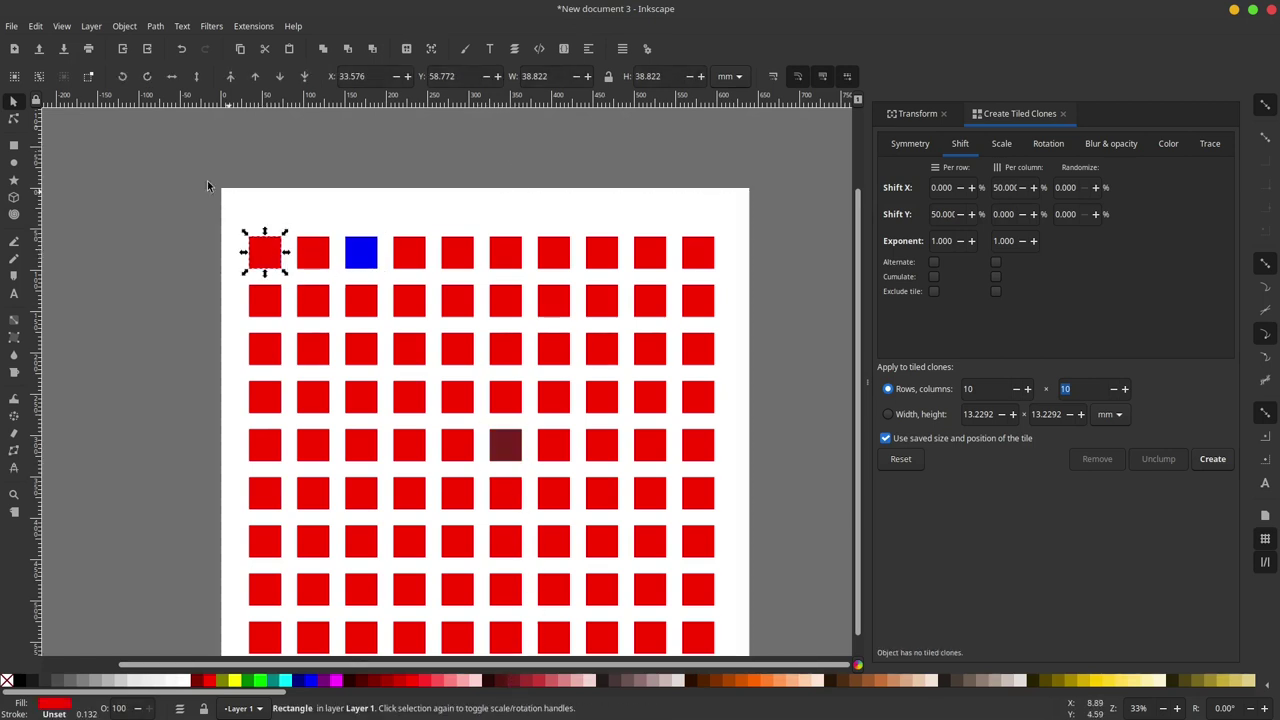
{"action": "left_click", "coordinate": [265, 252]}
{"action": "left_click_drag", "start_coordinate": [265, 232], "coordinate": [297, 234]}
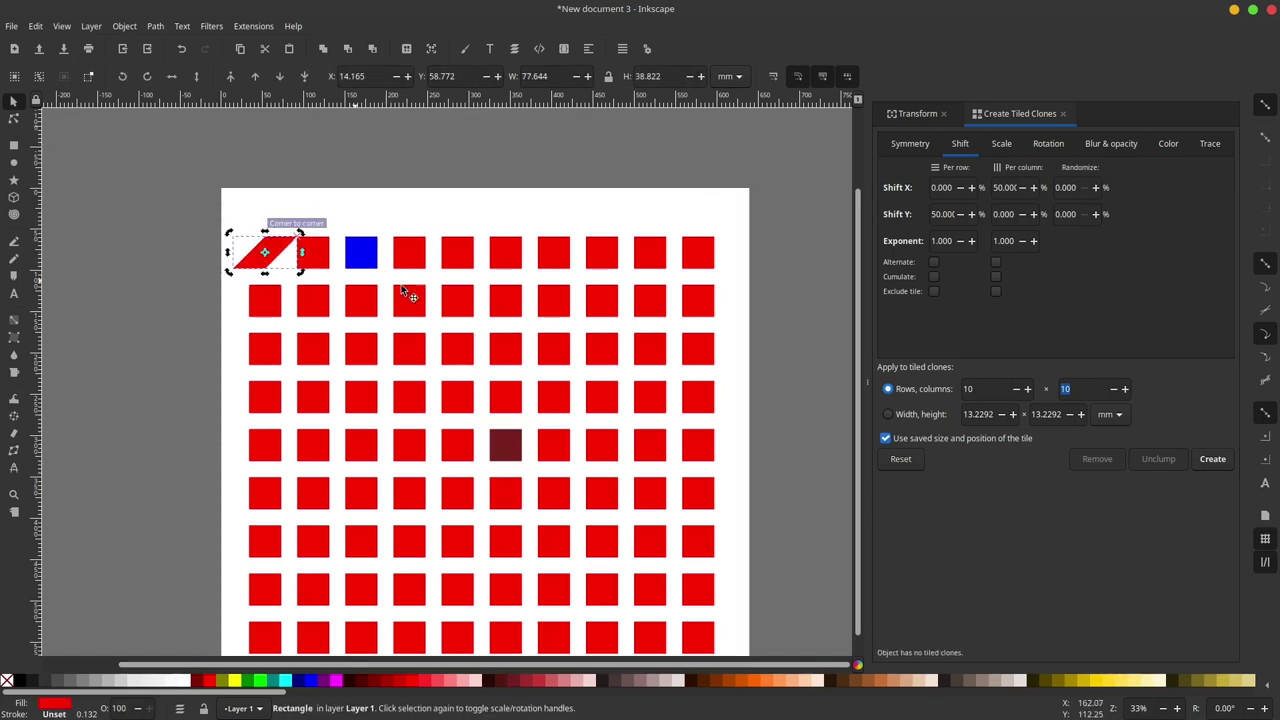
{"action": "scroll", "coordinate": [455, 300], "scroll_direction": "down", "scroll_amount": 1}
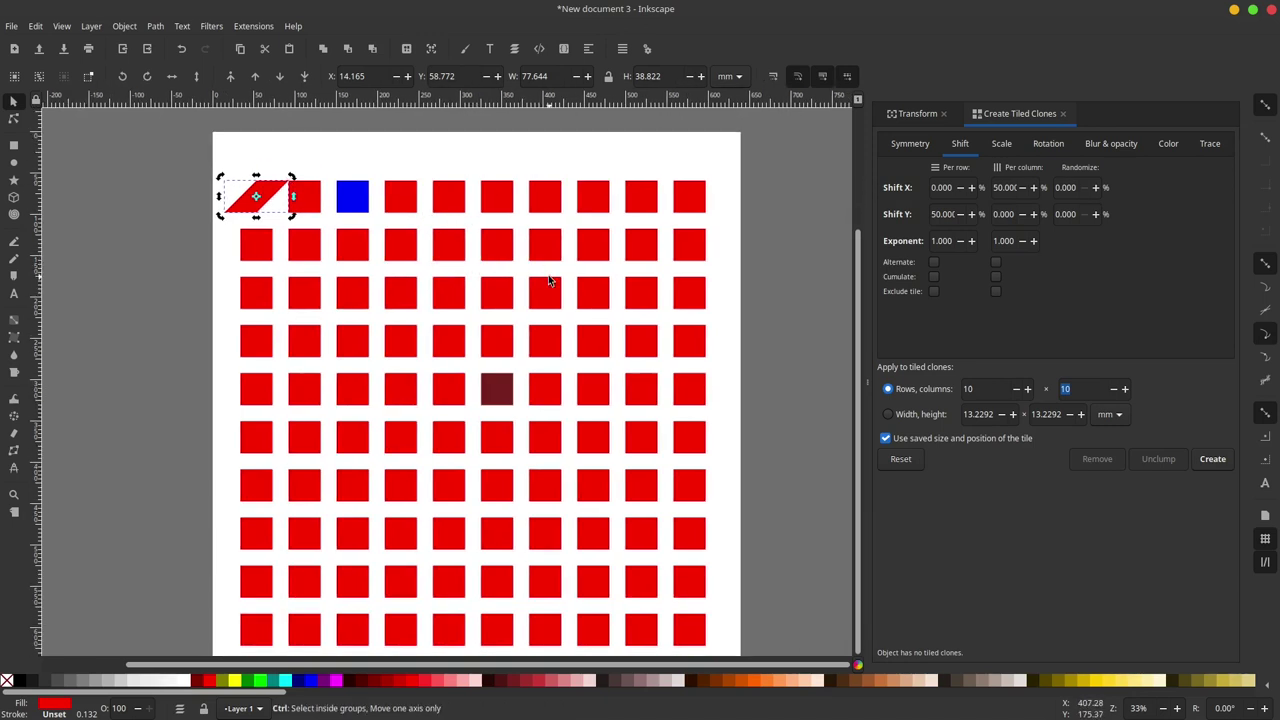
{"action": "key", "text": "ctrl+z"}
{"action": "left_click", "coordinate": [785, 246]}
- Fill another fifth-row square light pink and pan to show the whole page
{"action": "scroll", "coordinate": [720, 320], "scroll_direction": "down", "scroll_amount": 1}
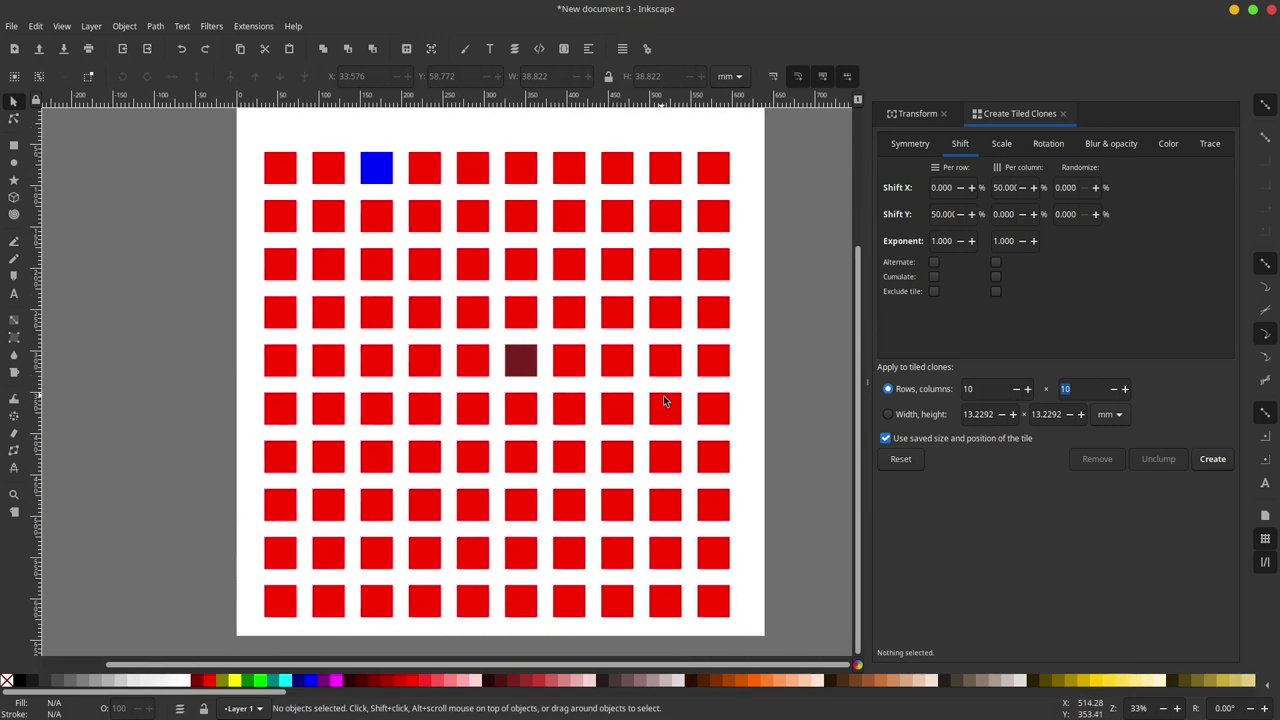
{"action": "left_click", "coordinate": [663, 367]}
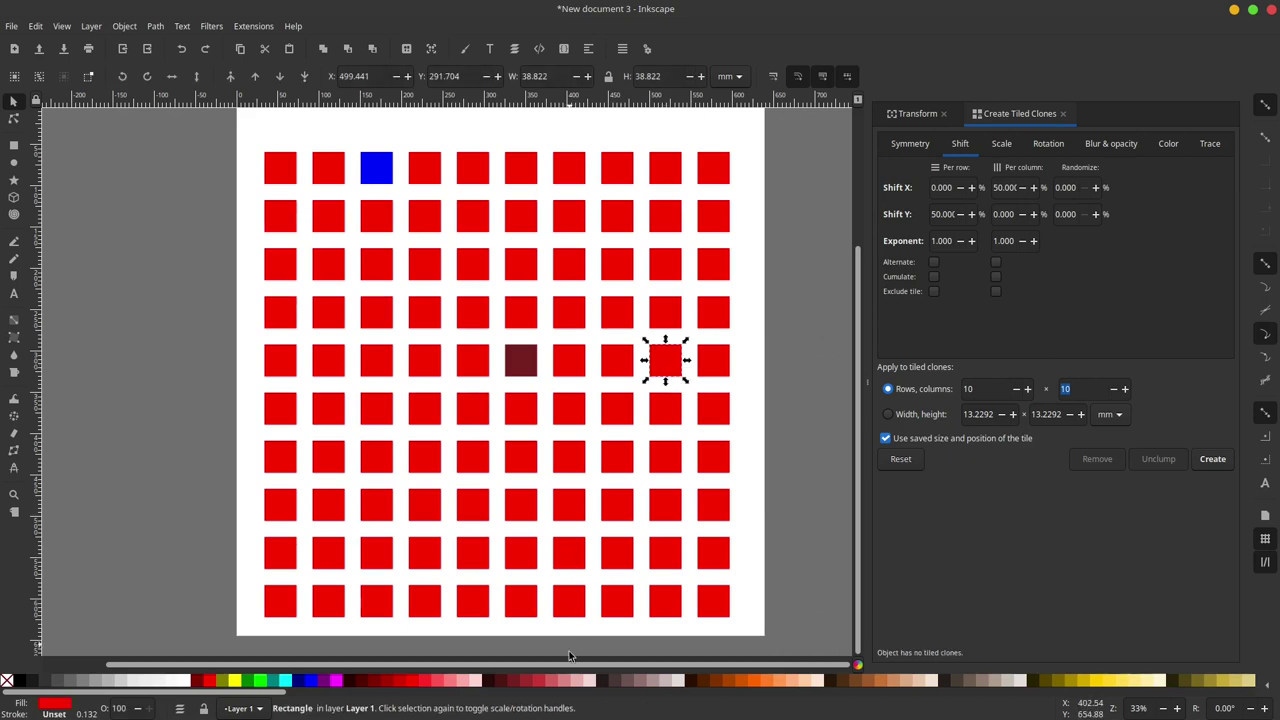
{"action": "left_click", "coordinate": [590, 680]}
{"action": "left_click", "coordinate": [797, 300]}
{"action": "scroll", "coordinate": [727, 345], "scroll_direction": "up", "scroll_amount": 3}
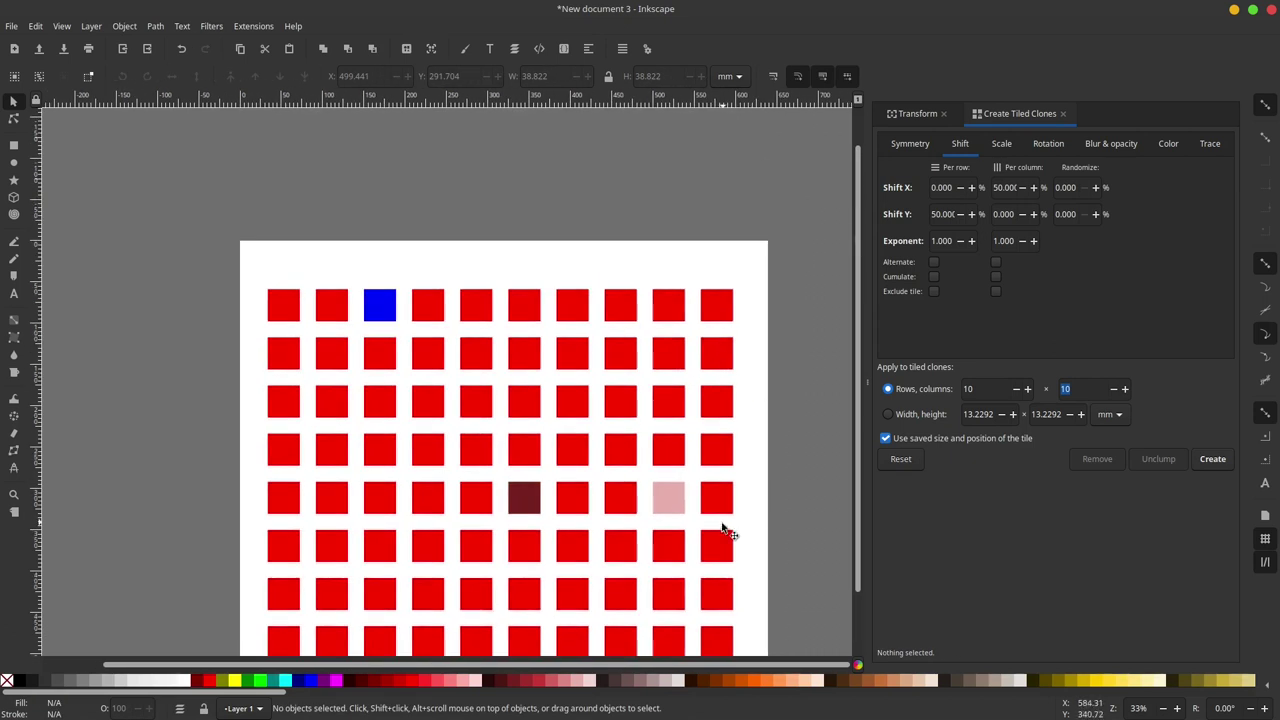
{"action": "mouse_move", "coordinate": [722, 530]}
{"action": "left_mouse_down"}
{"action": "mouse_move", "coordinate": [658, 405]}
{"action": "mouse_move", "coordinate": [630, 383]}
{"action": "left_mouse_up"}
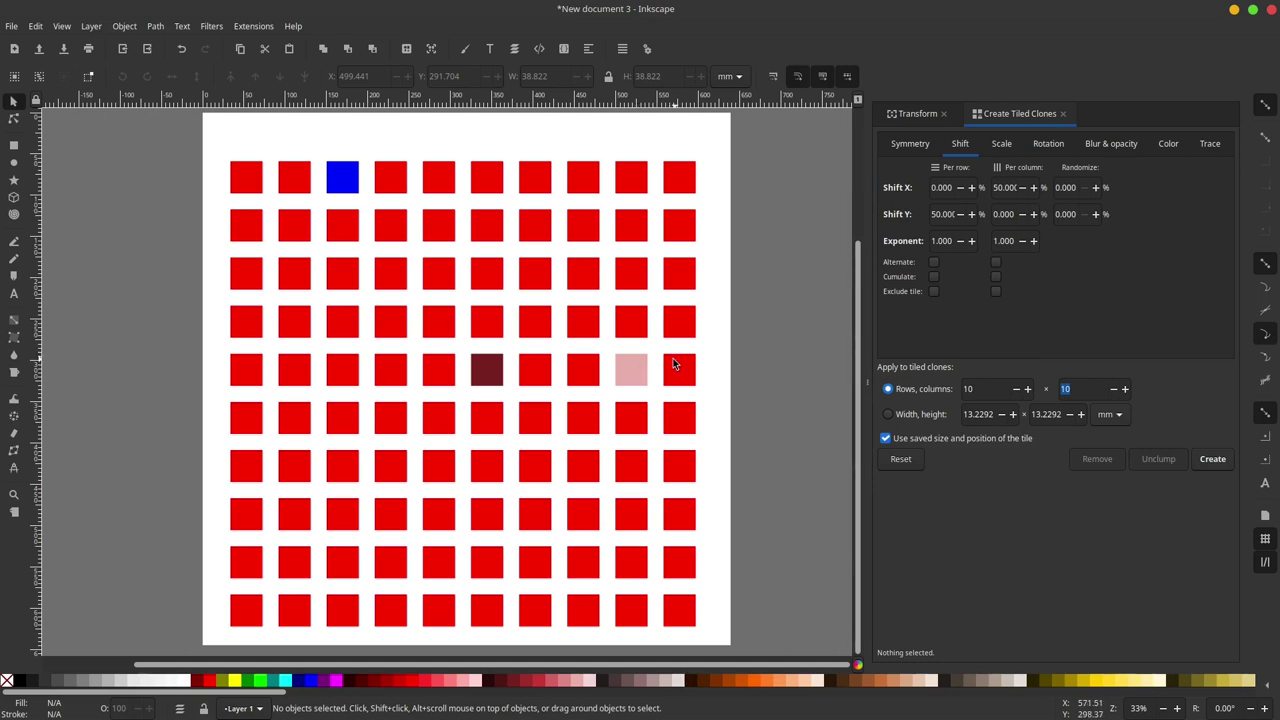
{"action": "scroll", "coordinate": [700, 381], "scroll_direction": "up", "scroll_amount": 2}
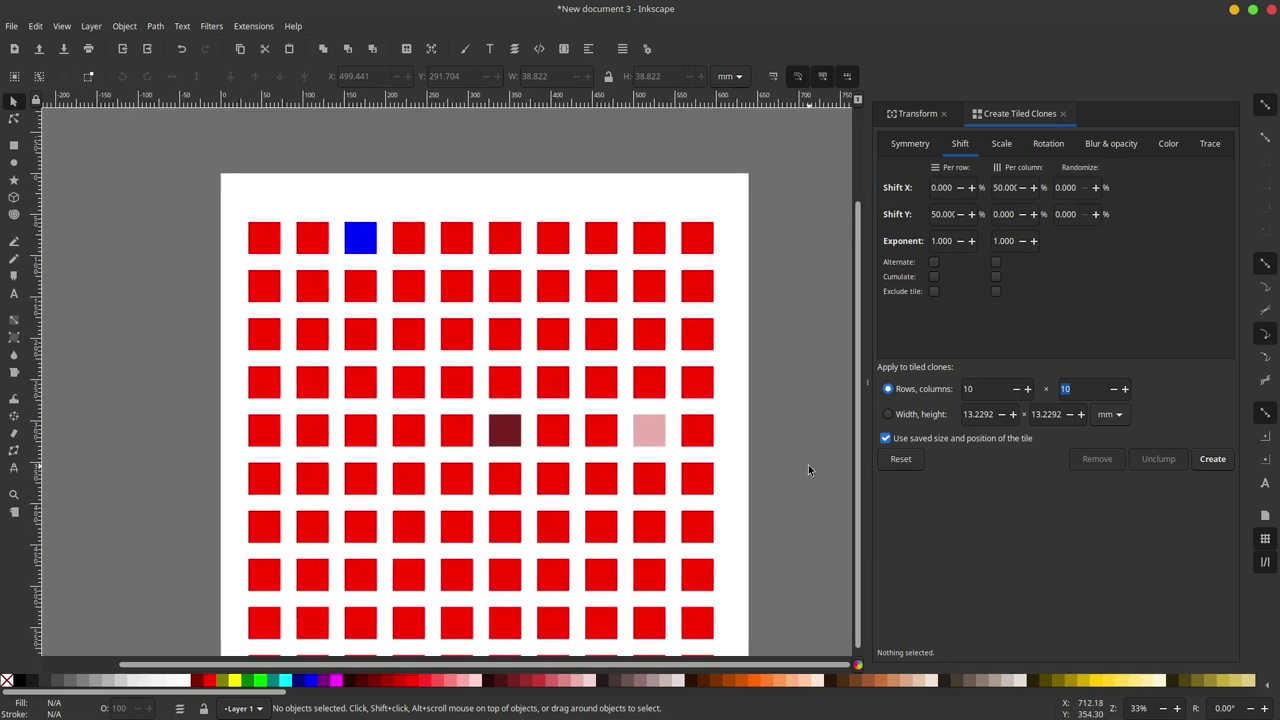